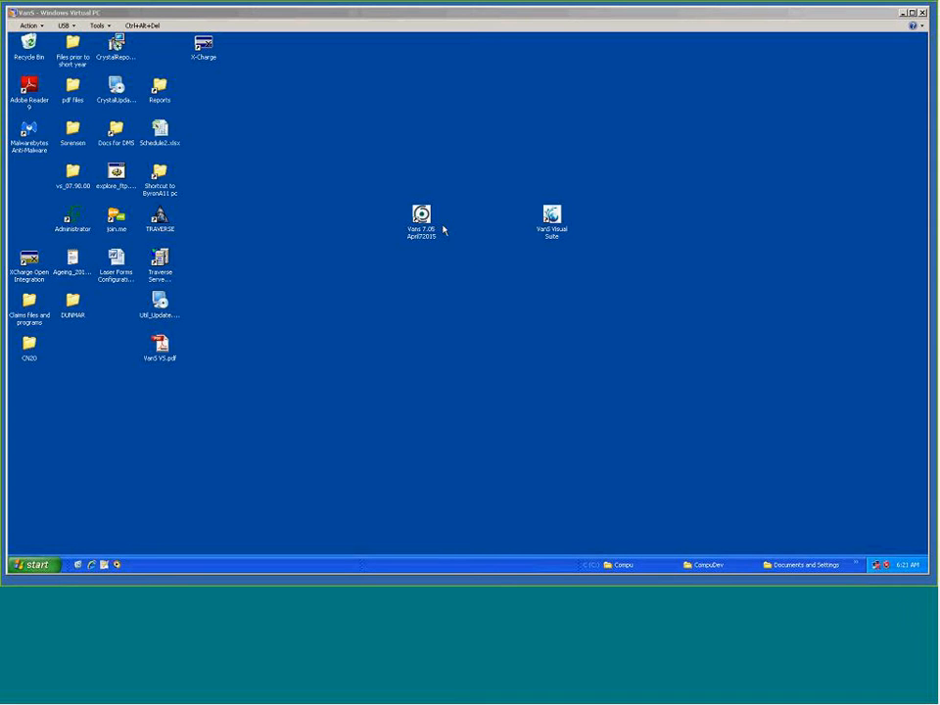
Launch VanS Visual Suite from the desktop and log in by entering the account password.
mouse_move(425, 220)
left_mouse_down()
mouse_move(438, 236)
mouse_move(427, 219)
left_mouse_up()
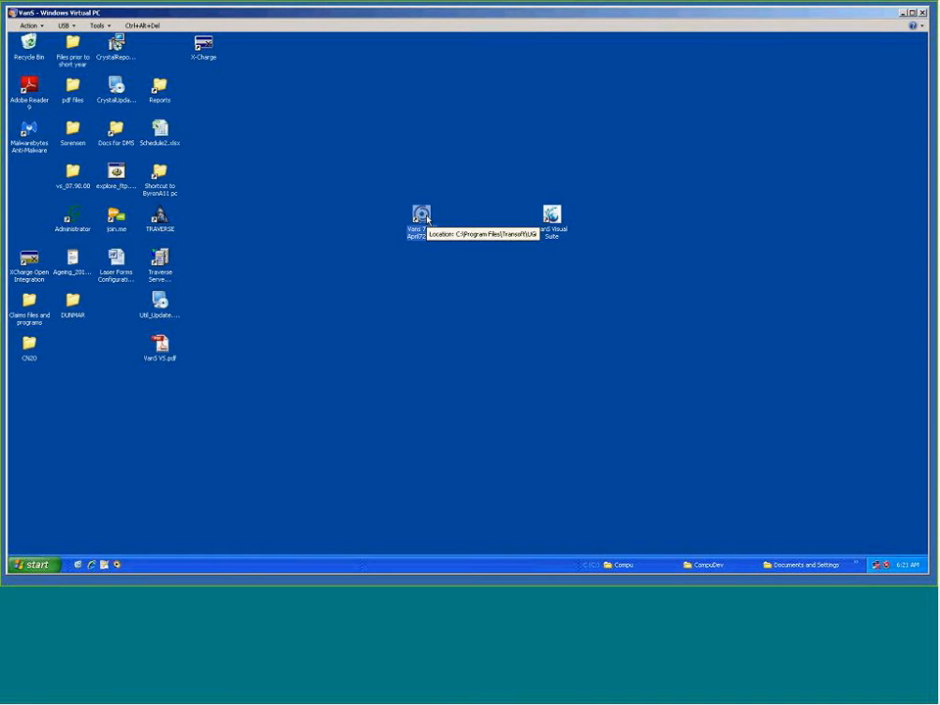
mouse_move(559, 222)
left_mouse_down()
mouse_move(561, 287)
mouse_move(557, 225)
left_mouse_up()
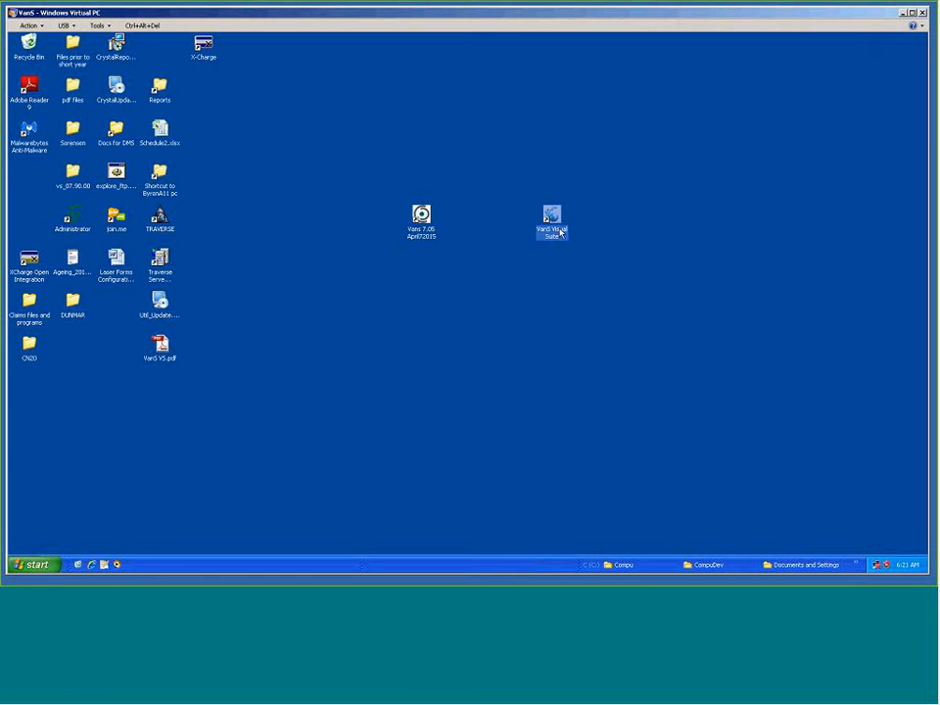
double_click(558, 217)
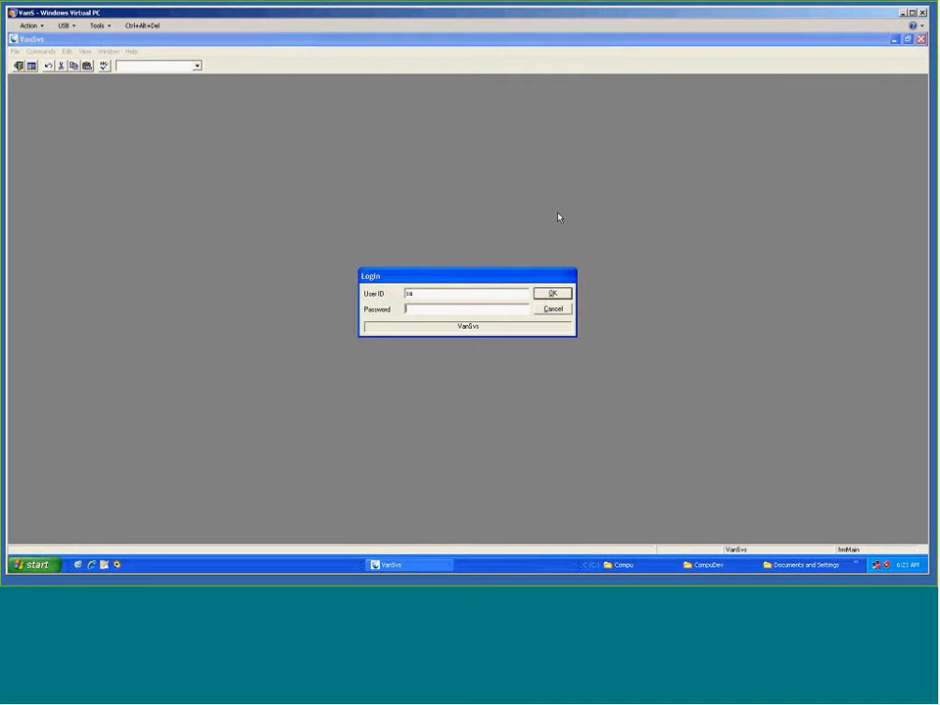
type("******")
key("Return")
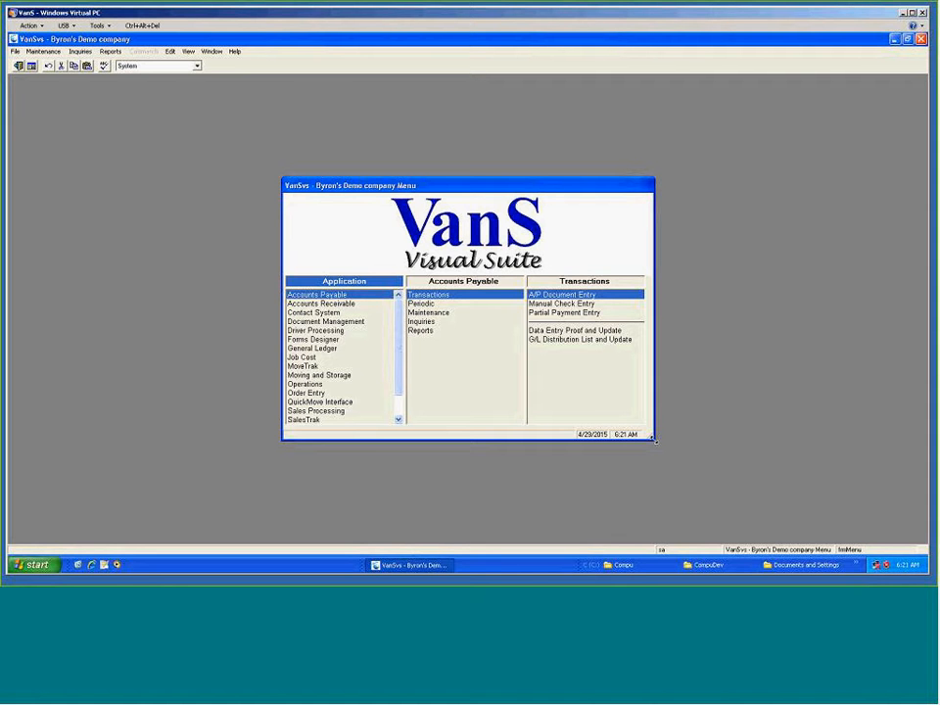
Enlarge the company menu and browse the application modules and their transaction lists.
left_click_drag(676, 457, 707, 473)
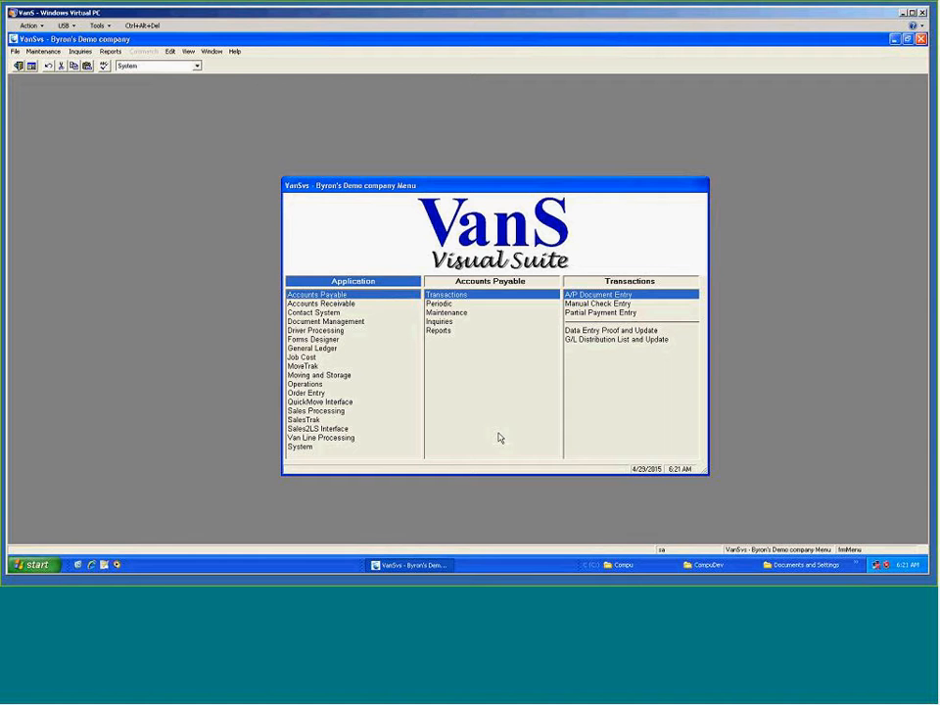
left_click(343, 305)
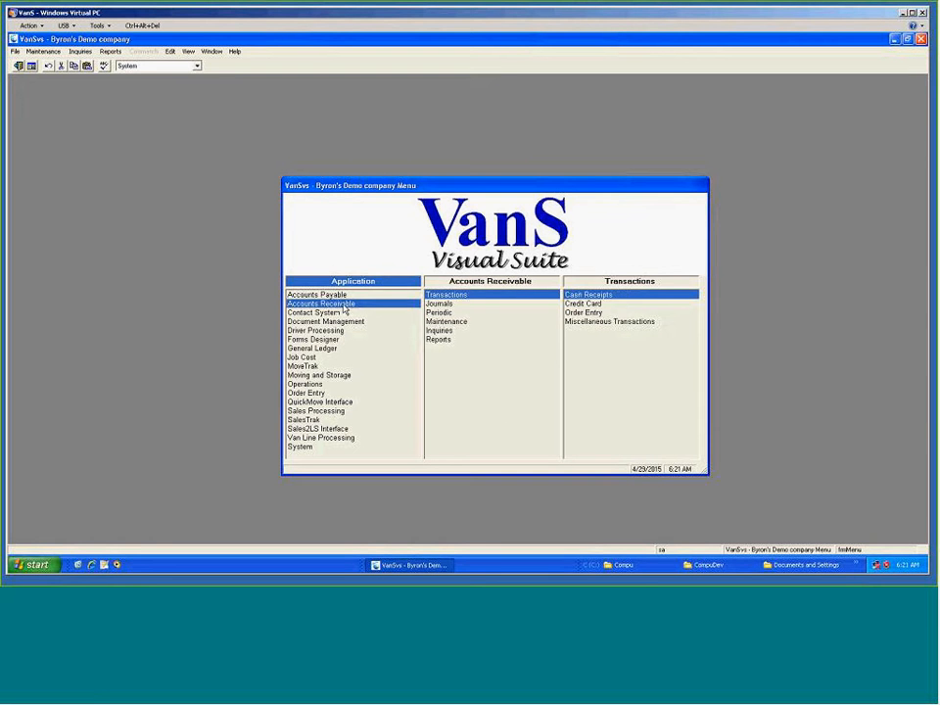
left_click(344, 313)
left_click(342, 322)
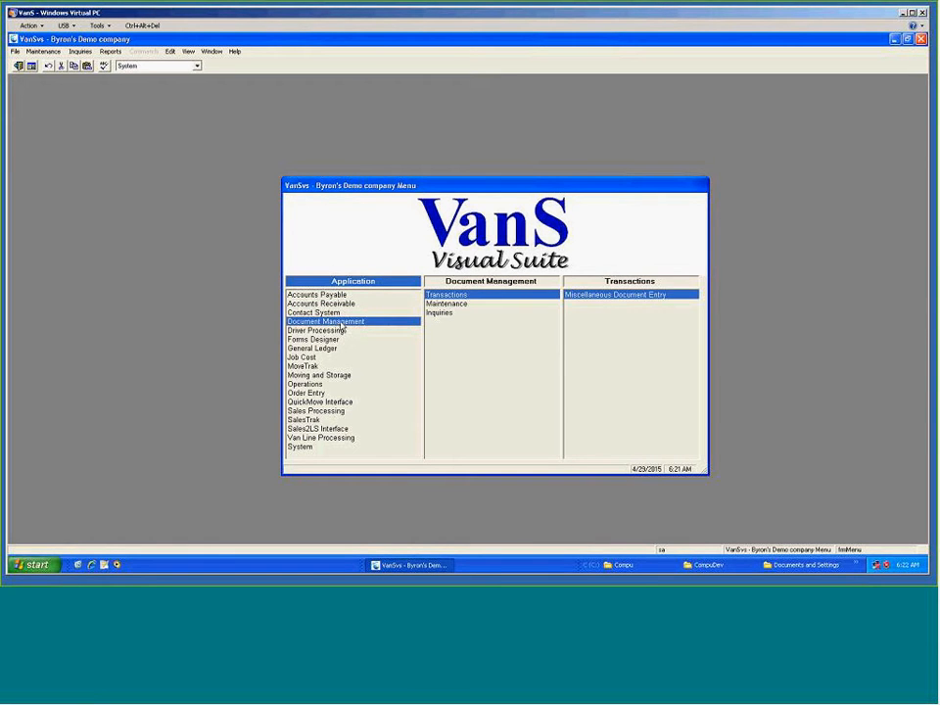
left_click(339, 330)
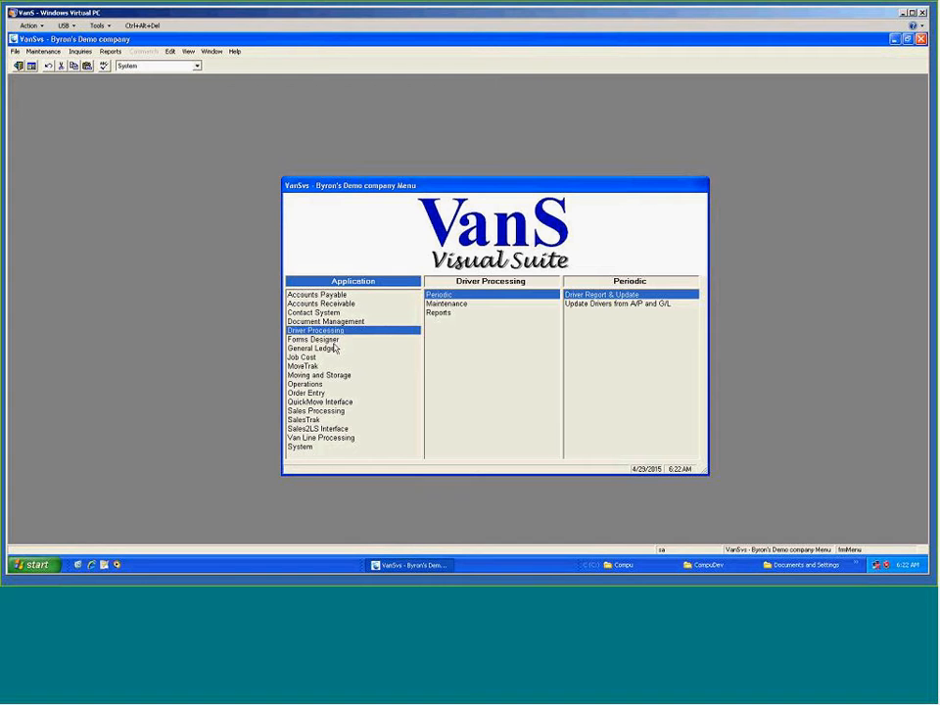
left_click(333, 341)
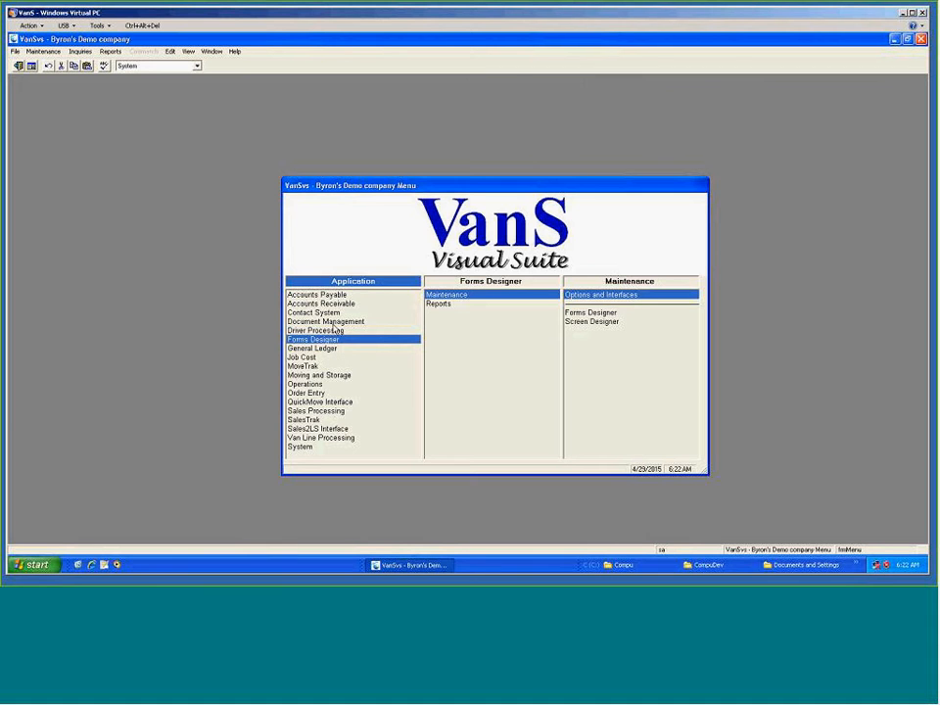
left_click(334, 296)
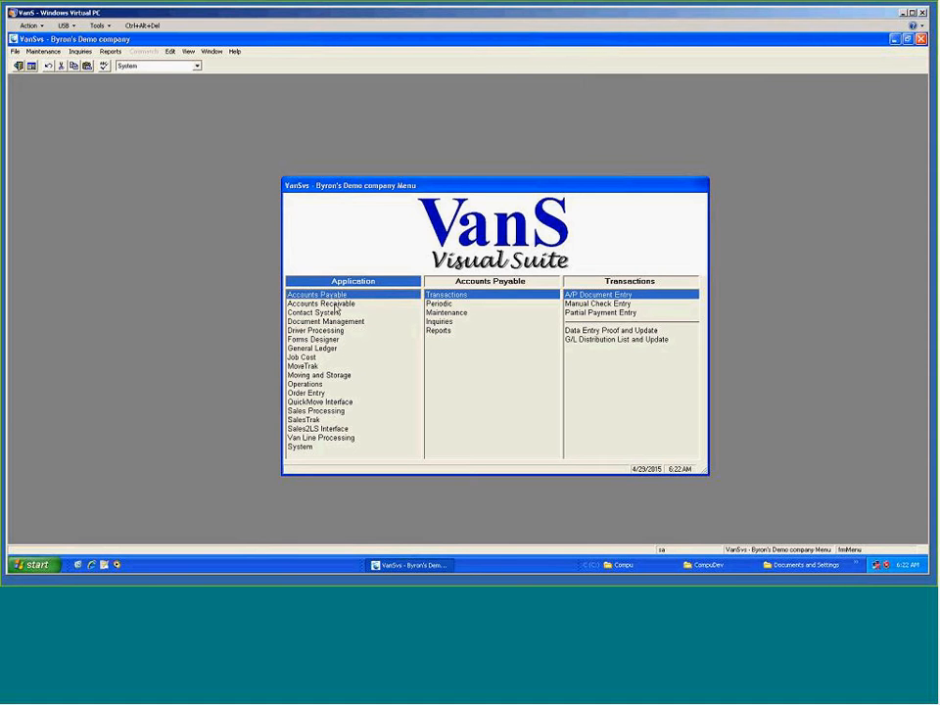
left_click(336, 304)
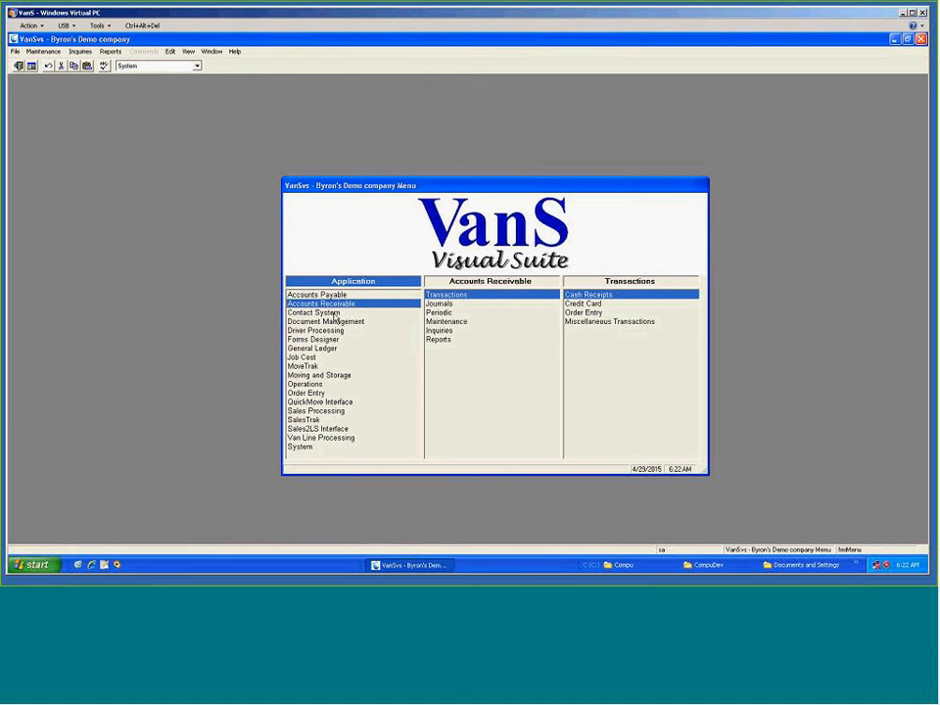
left_click(335, 313)
left_click(341, 322)
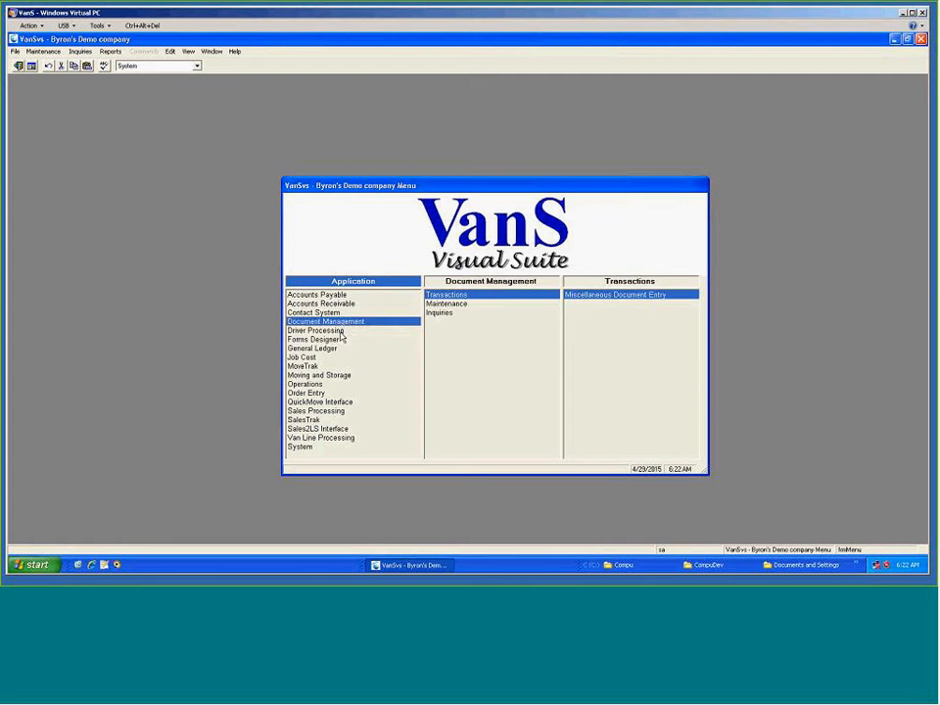
left_click(341, 332)
left_click(337, 296)
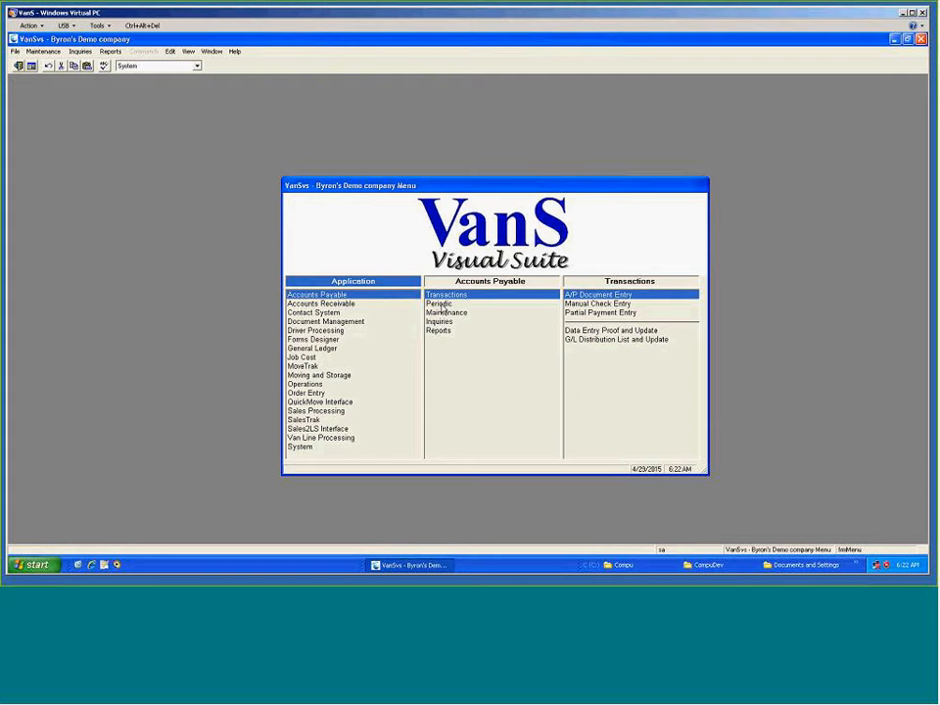
Browse the Accounts Payable sections: Periodic, Maintenance, Inquiries and Reports.
left_click(439, 305)
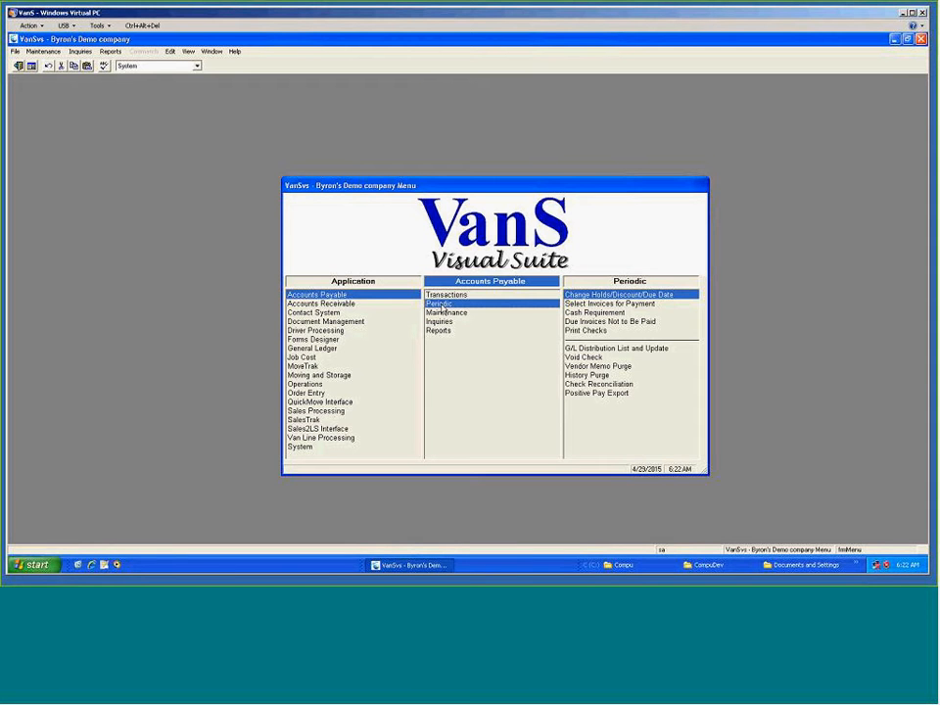
left_click(458, 313)
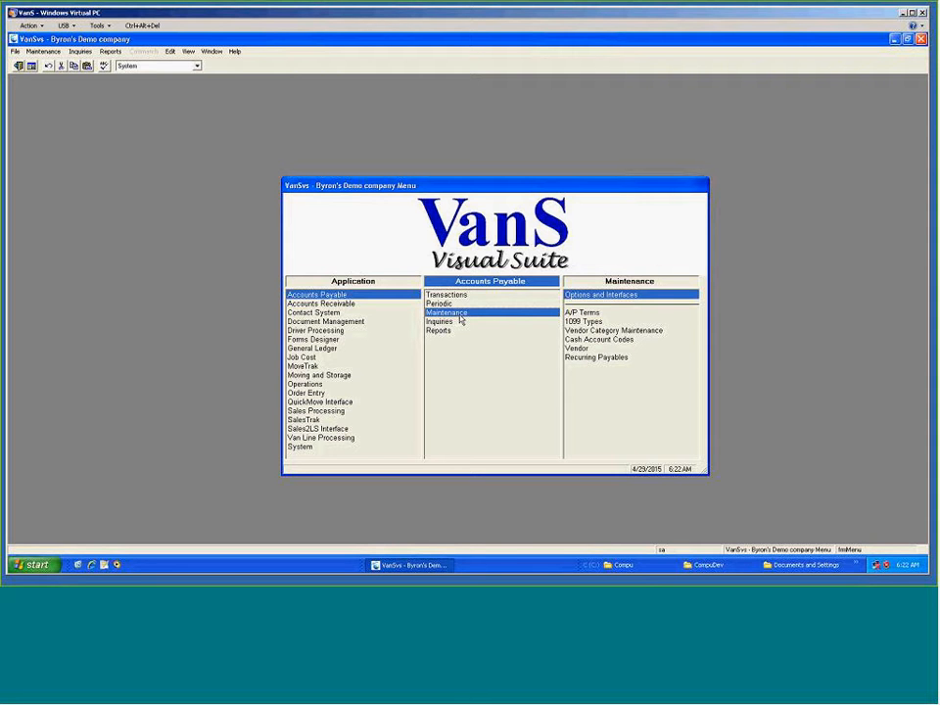
left_click(449, 322)
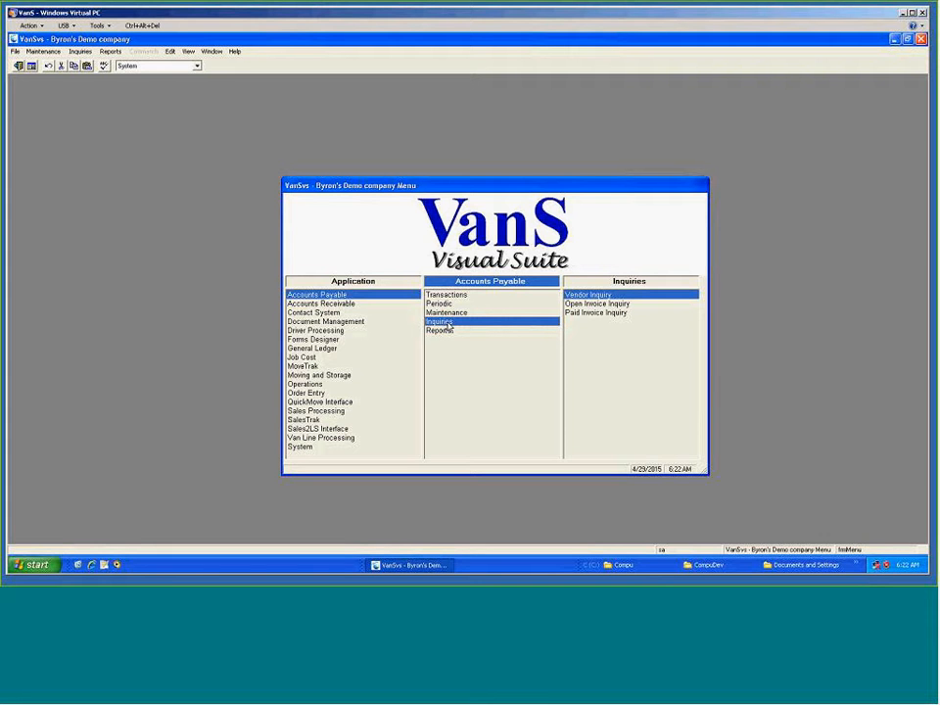
left_click(447, 333)
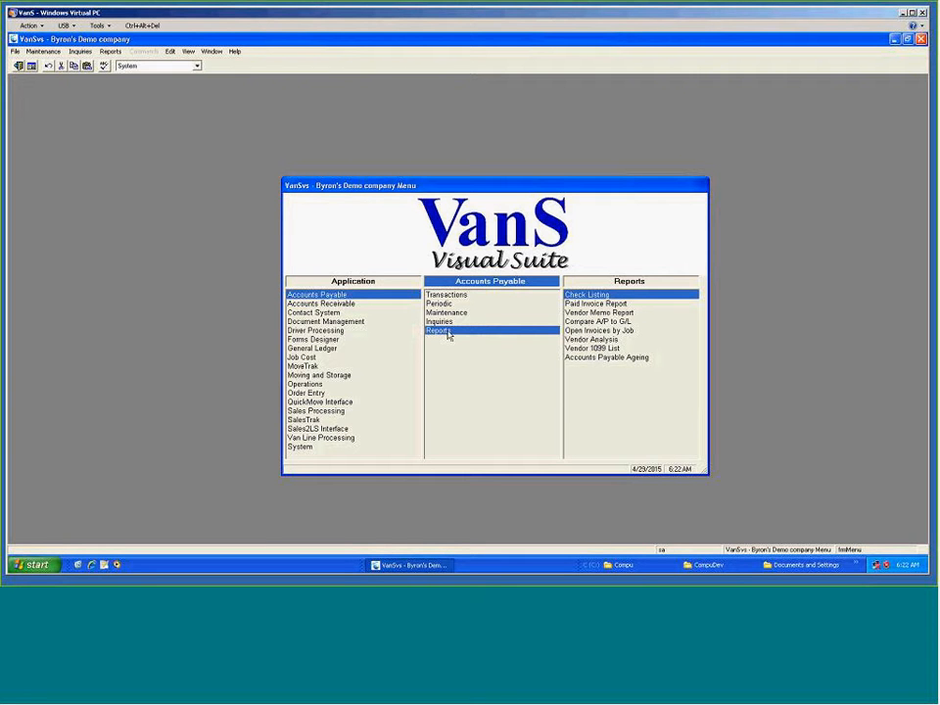
Compare the transactions offered by Order Entry, Moving and Storage, Van Line Processing and Accounts Receivable.
left_click(298, 394)
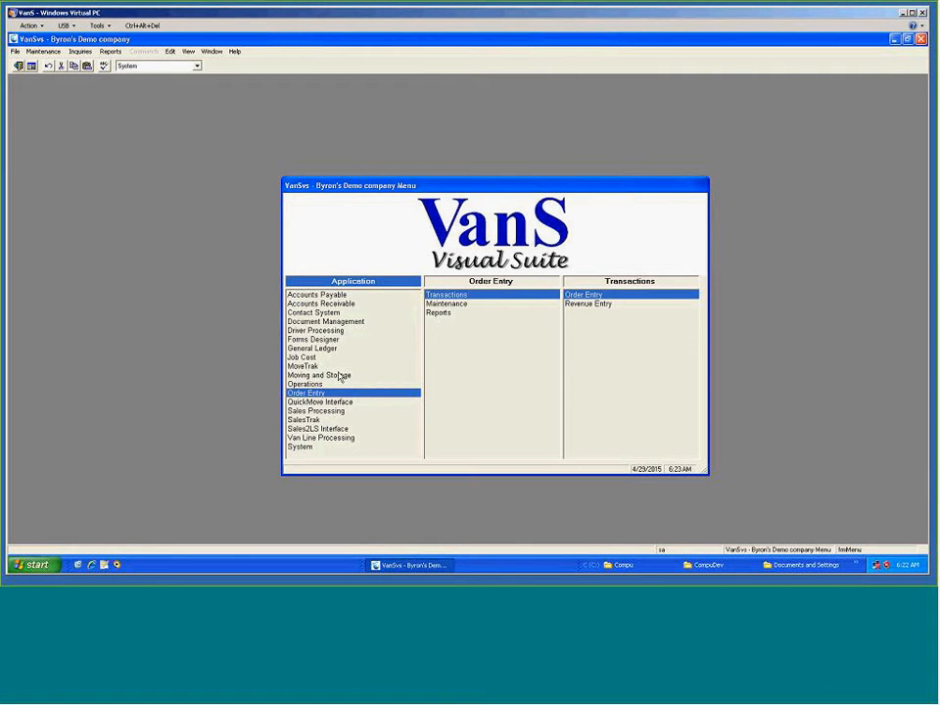
left_click(340, 376)
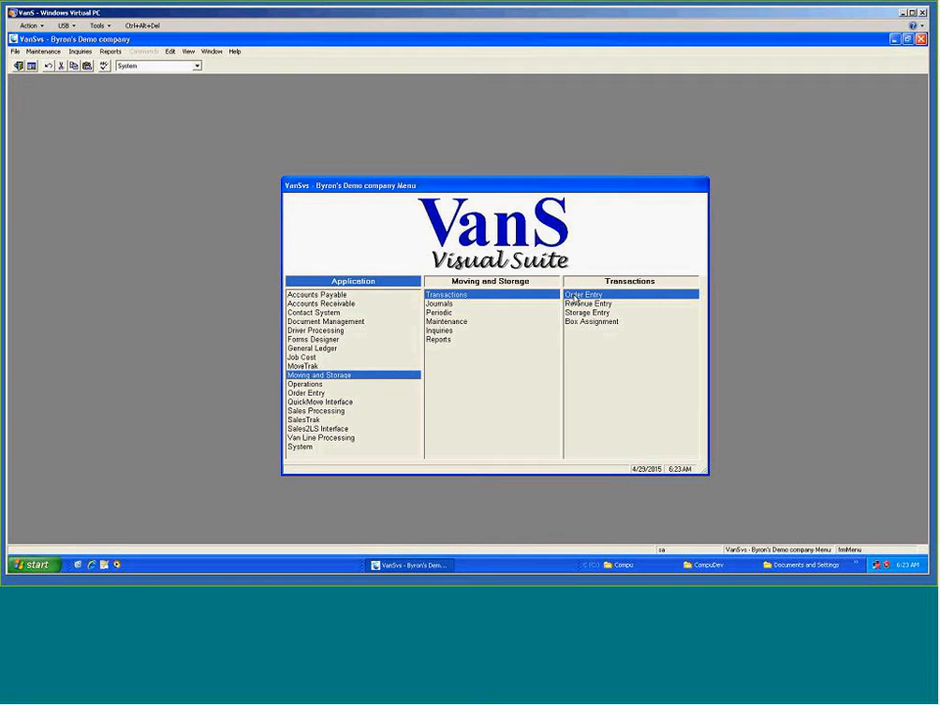
left_click(353, 440)
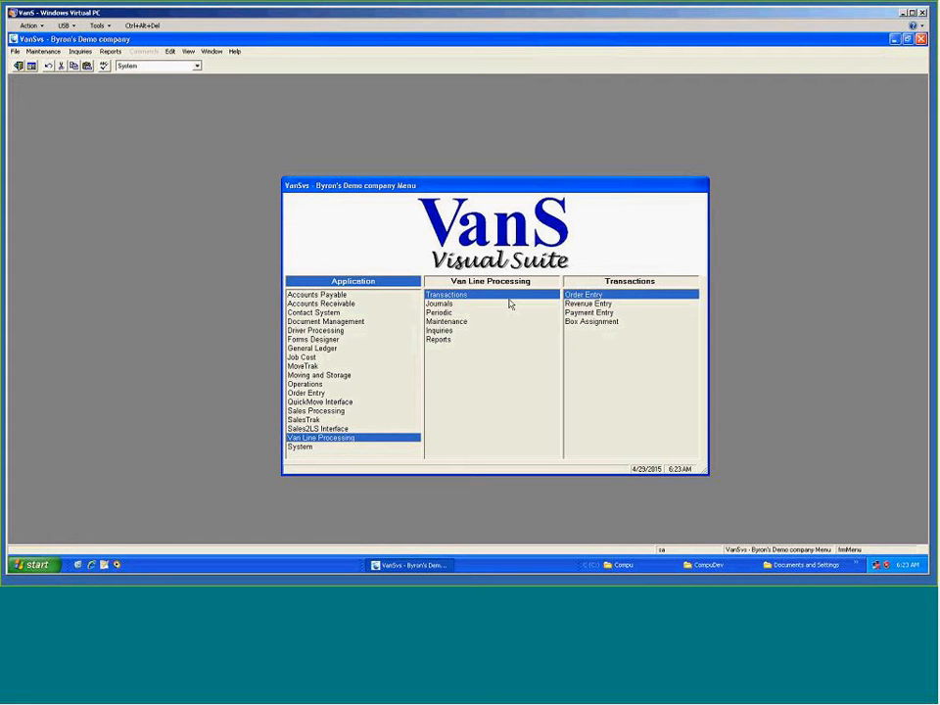
left_click(345, 305)
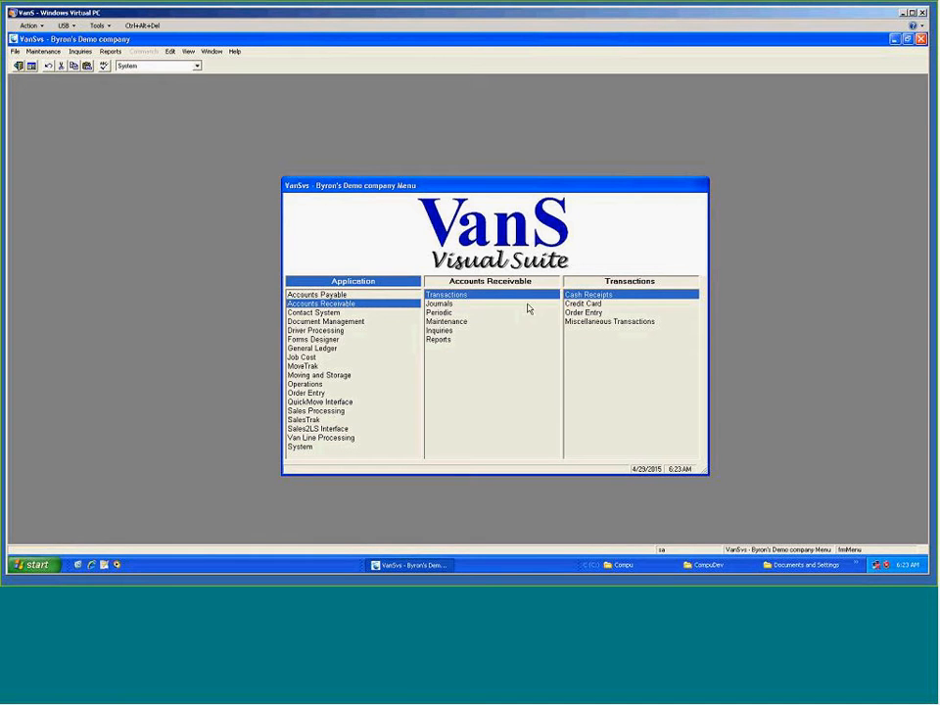
left_click(591, 312)
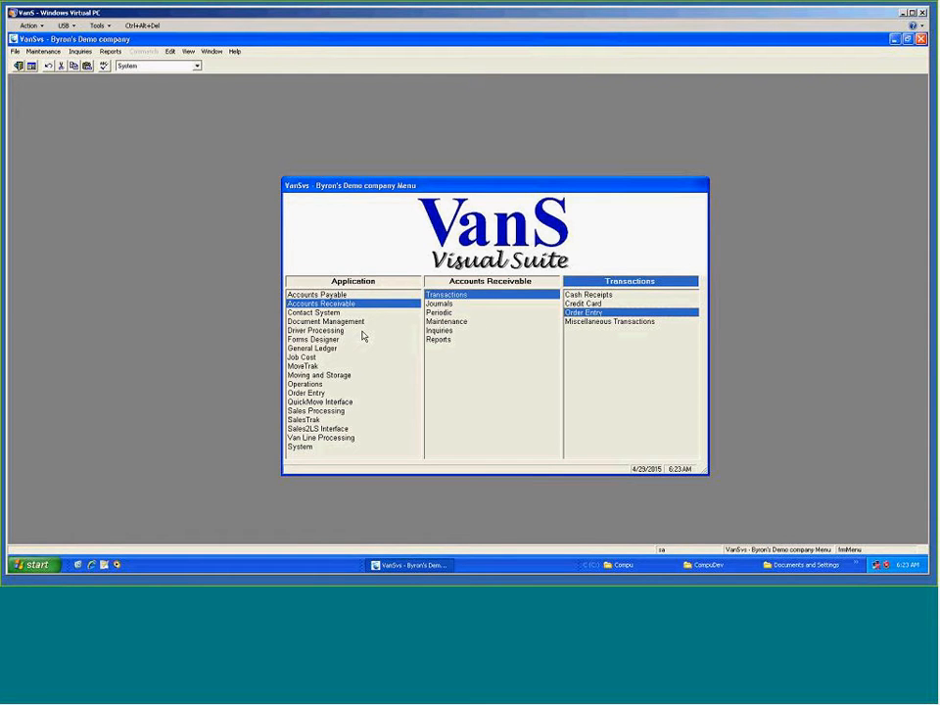
Open the Order Entry transaction screen from the Order Entry module.
left_click(316, 394)
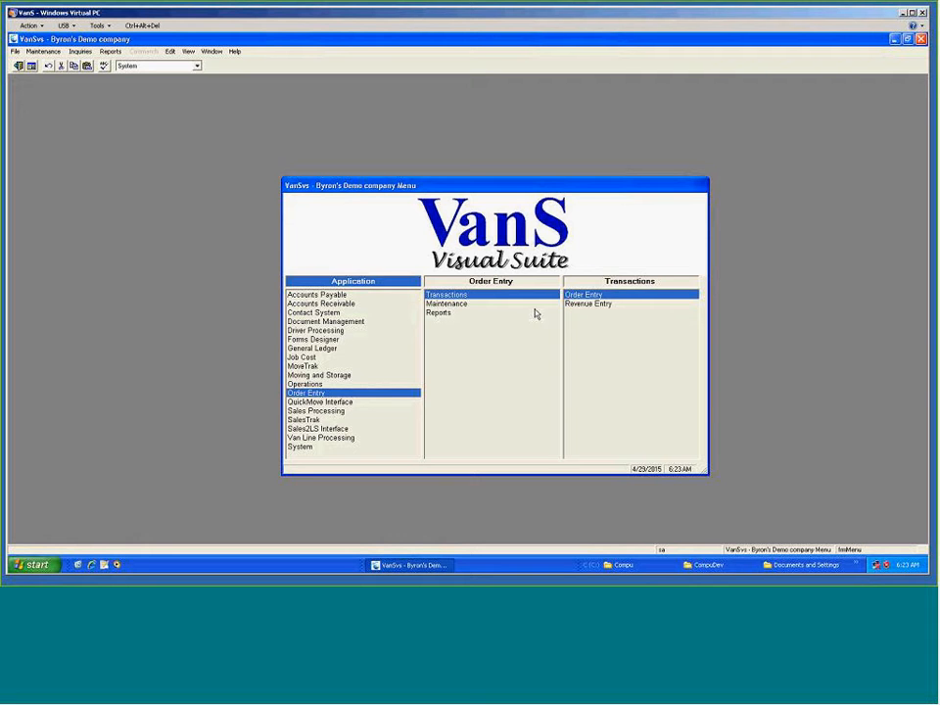
left_click(585, 297)
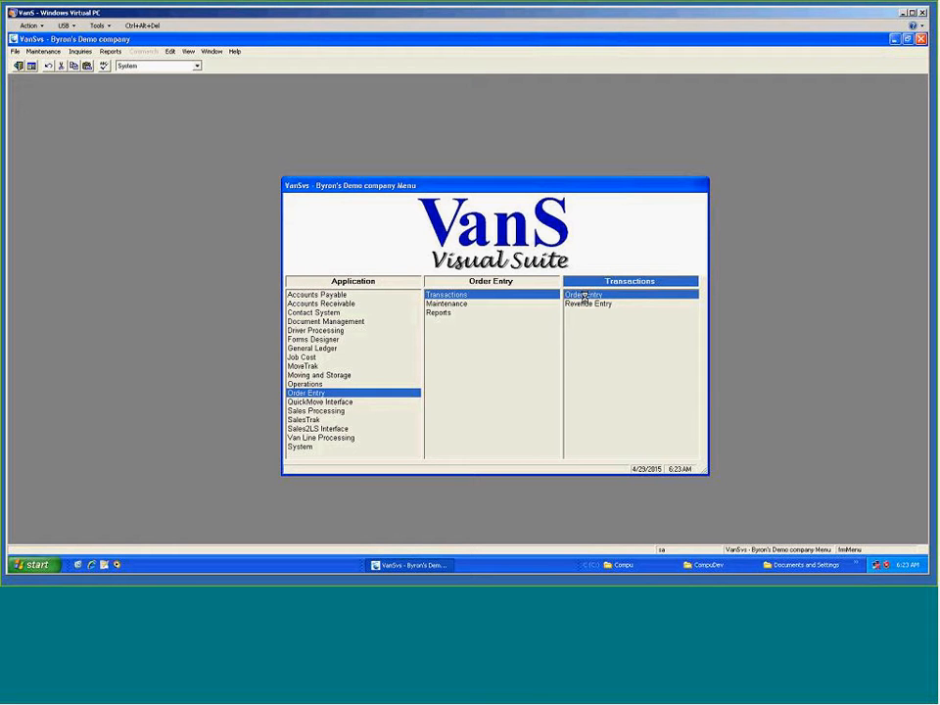
double_click(591, 296)
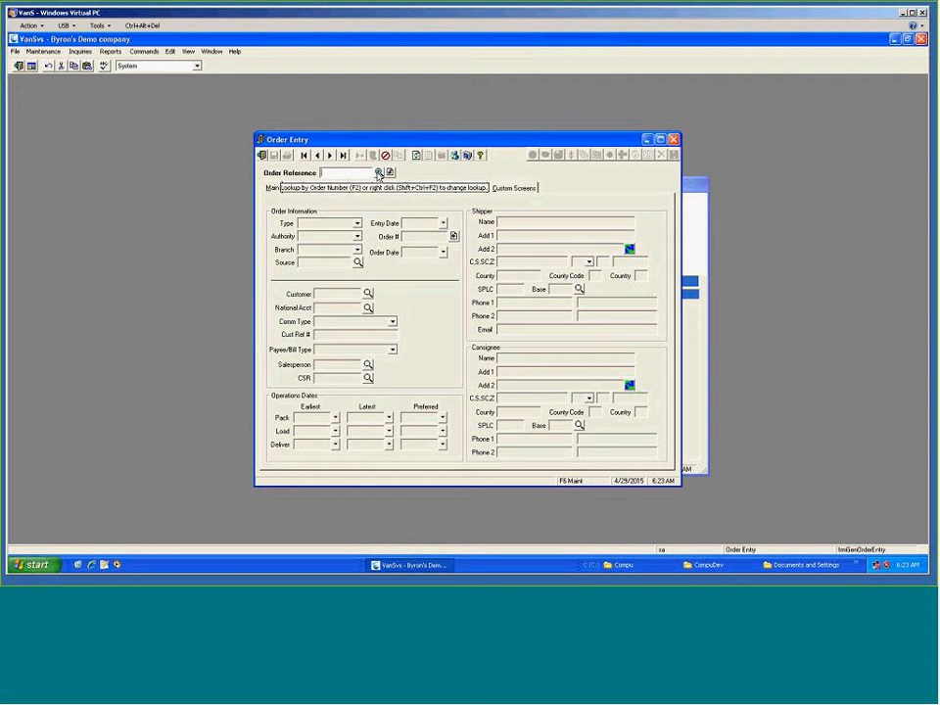
Switch the order reference lookup mode to search by Shipper.
right_click(378, 174)
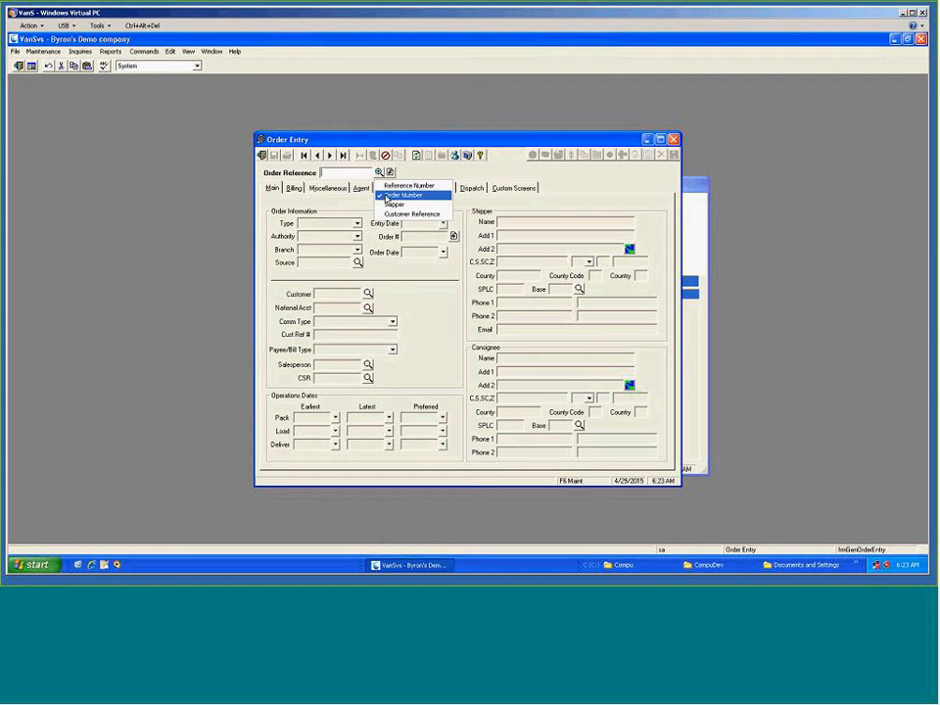
left_click(388, 195)
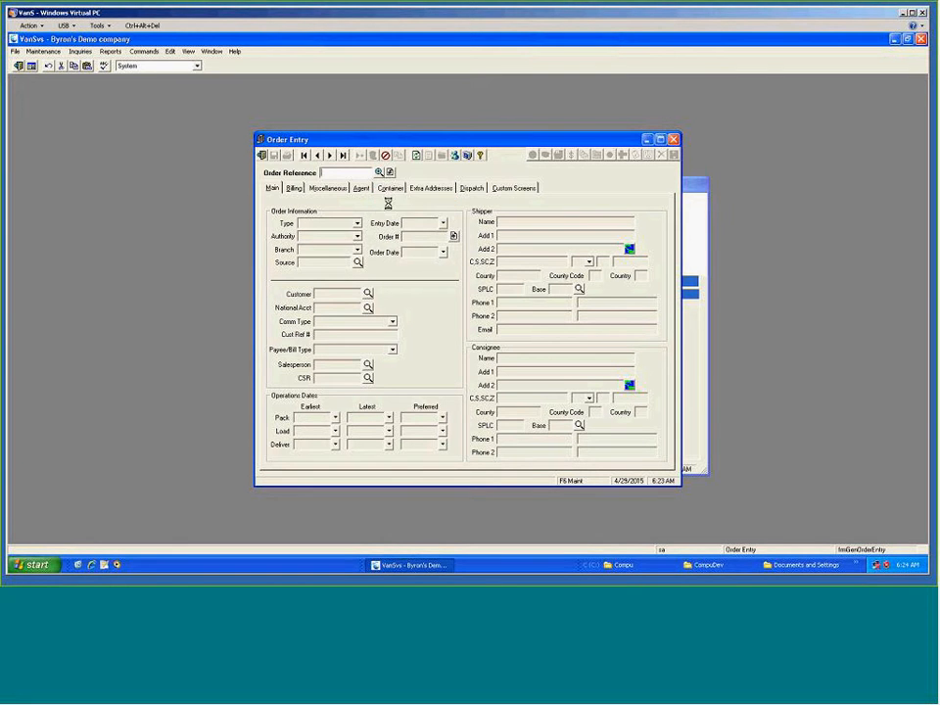
left_click(390, 172)
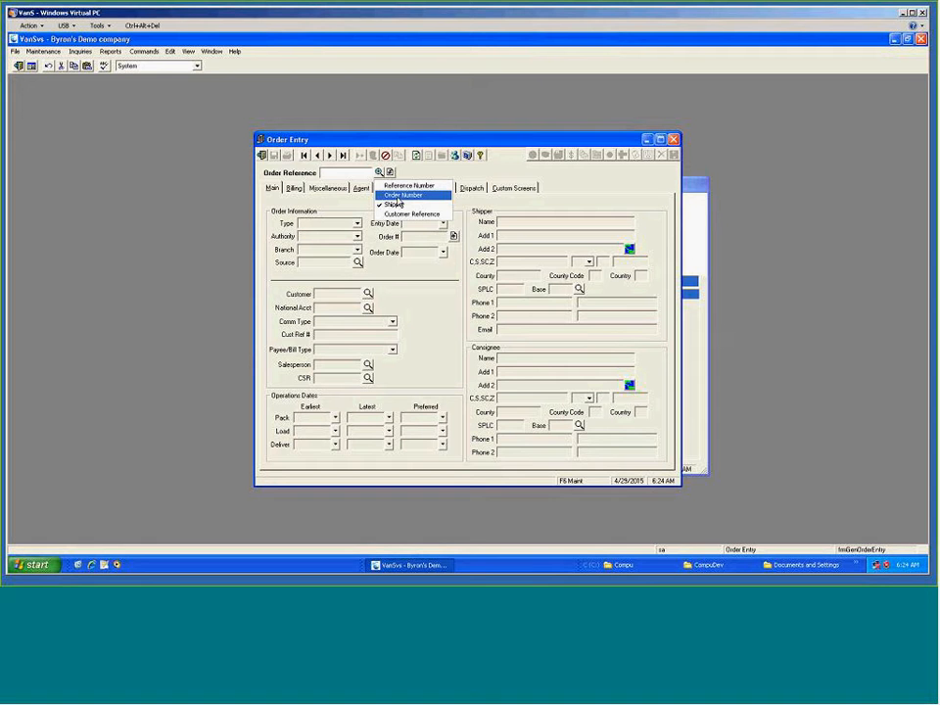
left_click(396, 196)
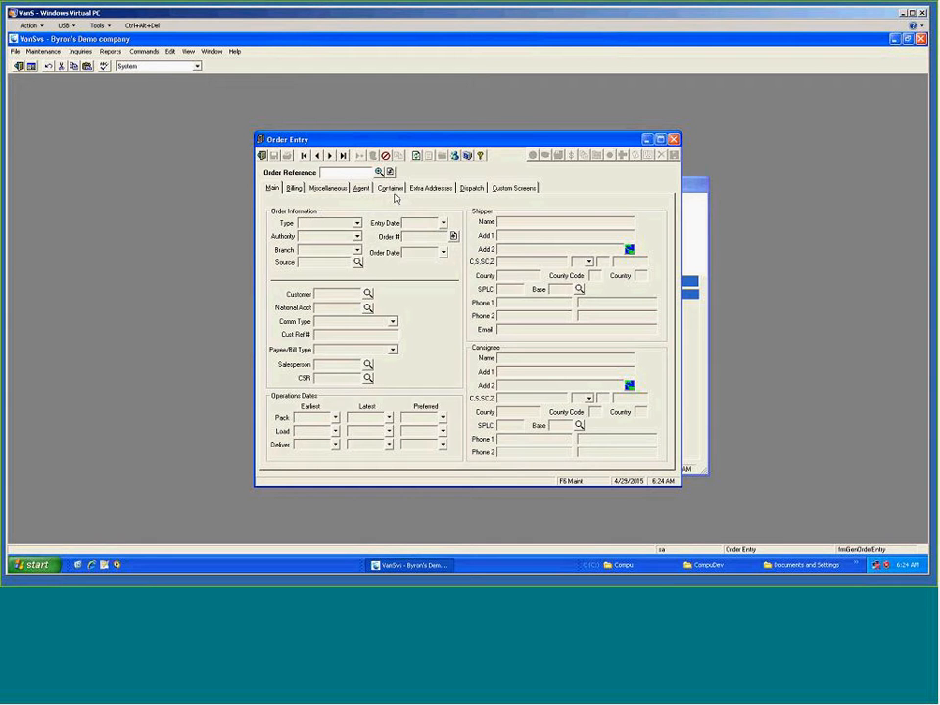
left_click(380, 173)
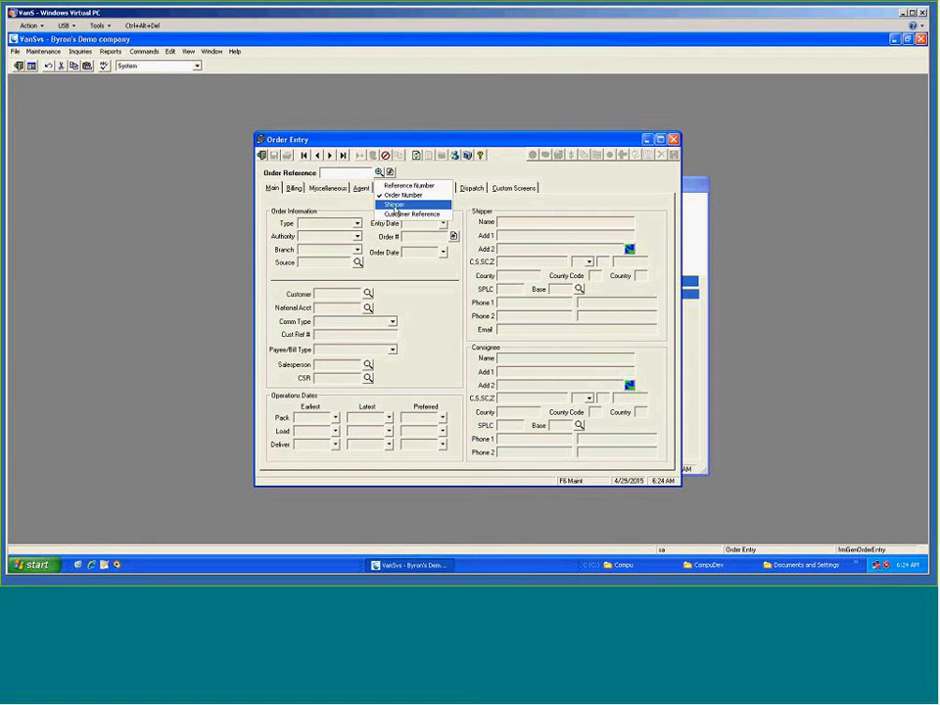
left_click(395, 204)
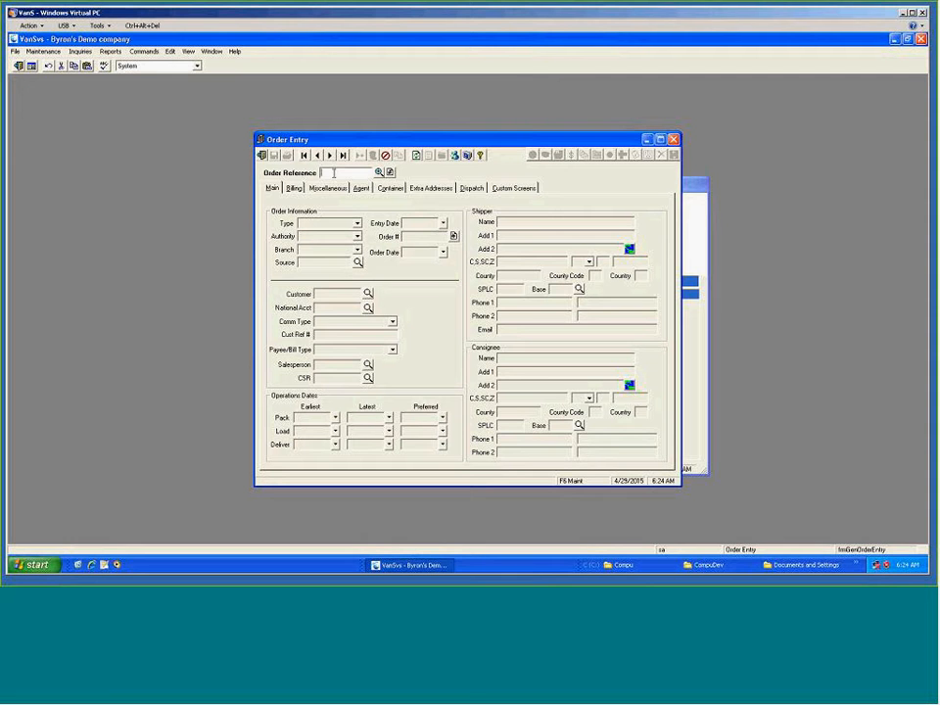
Look up orders with shipper names starting with TEST, enlarge the results list and sort it by Entry Date.
type("TEST")
key("Return")
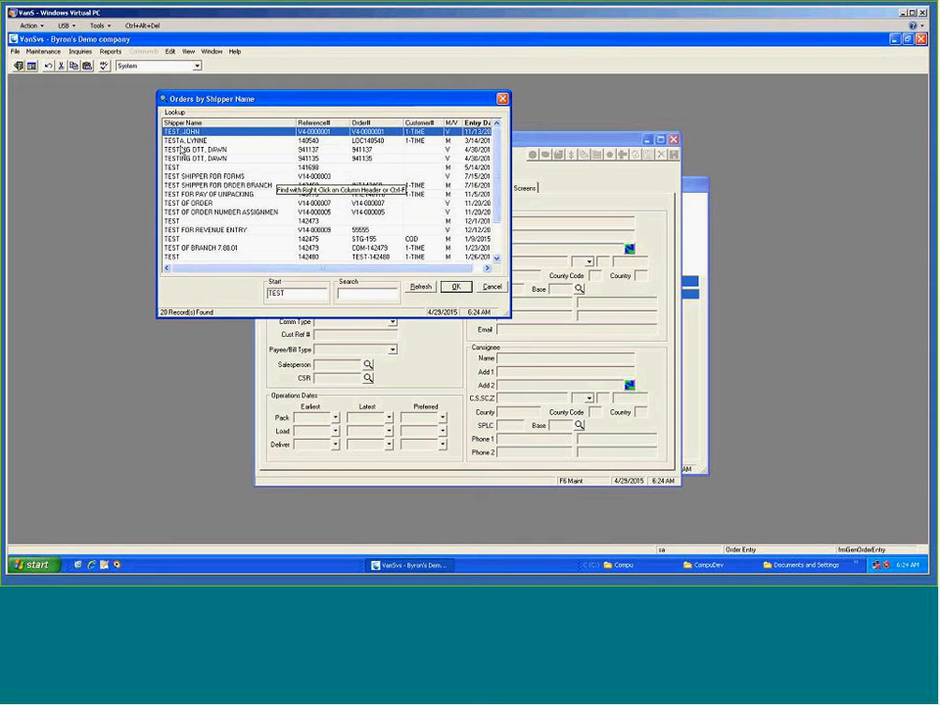
left_click_drag(512, 320, 648, 380)
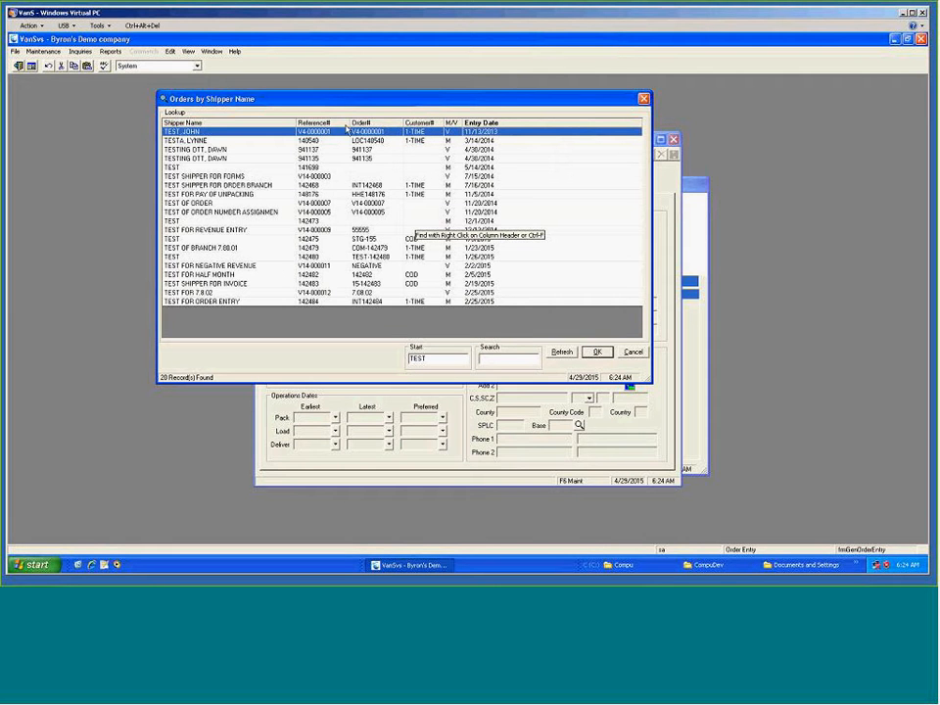
left_click(478, 123)
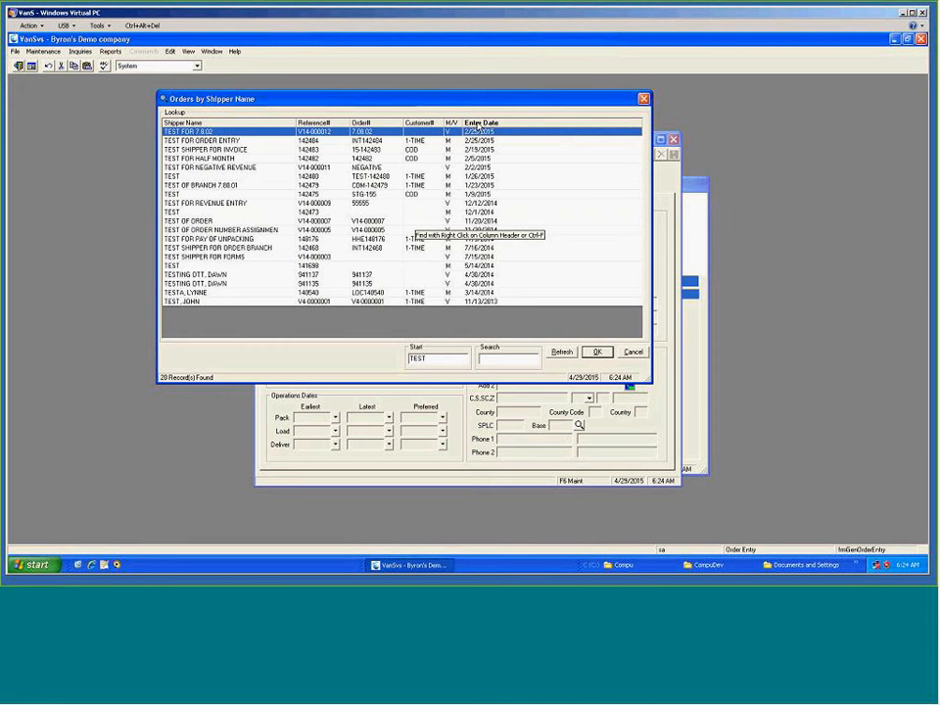
left_click(478, 123)
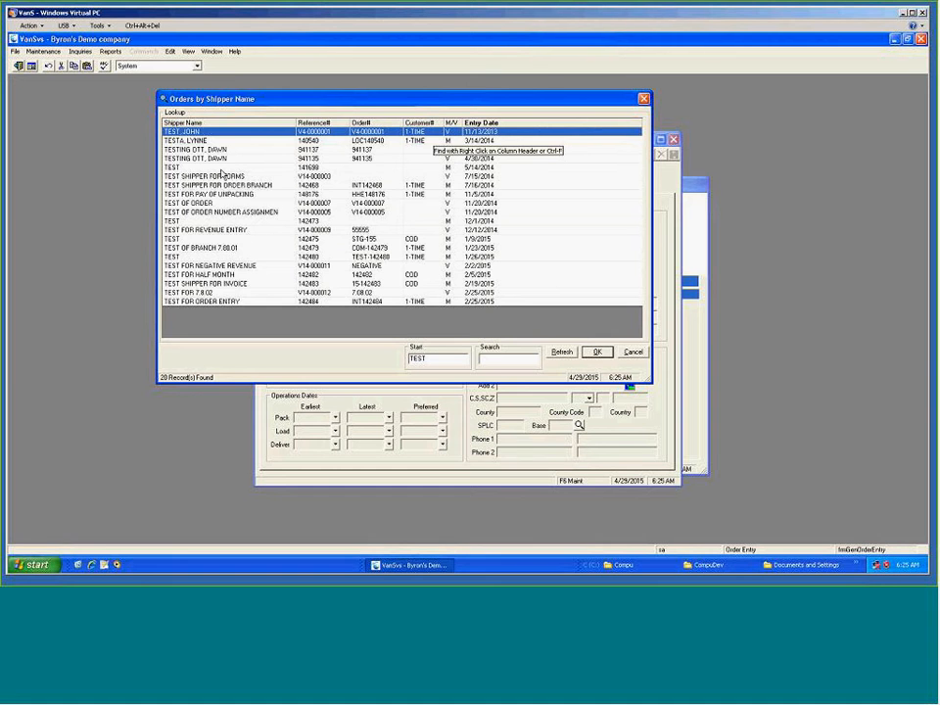
Re-sort the shipper lookup results by Shipper Name and by Customer#, then open the TEST FOR NEGATIVE REVENUE order.
left_click(191, 122)
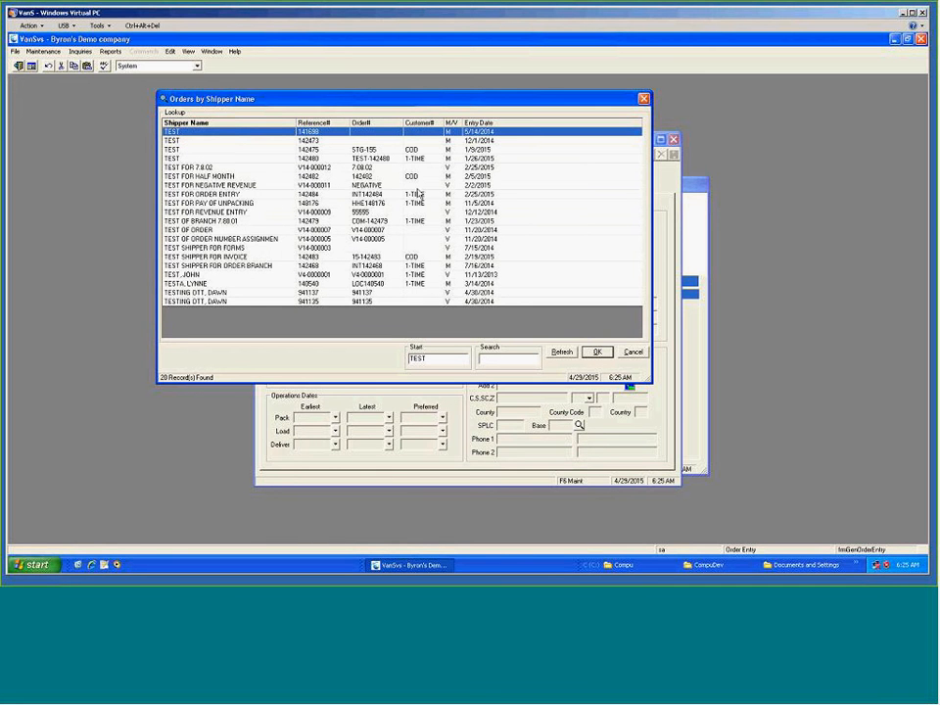
left_click(420, 122)
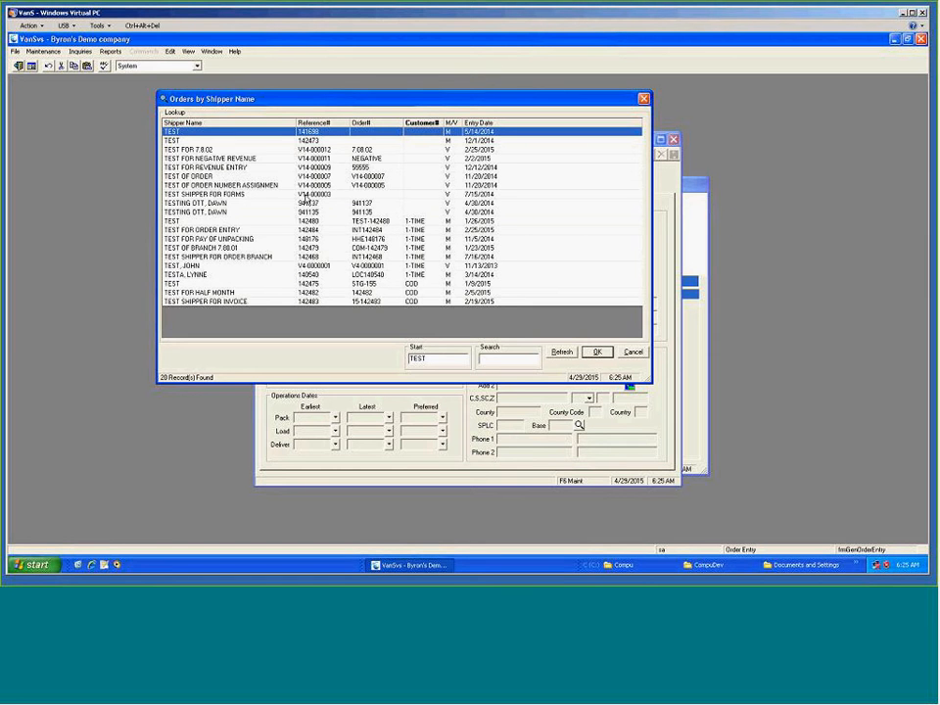
left_click(193, 159)
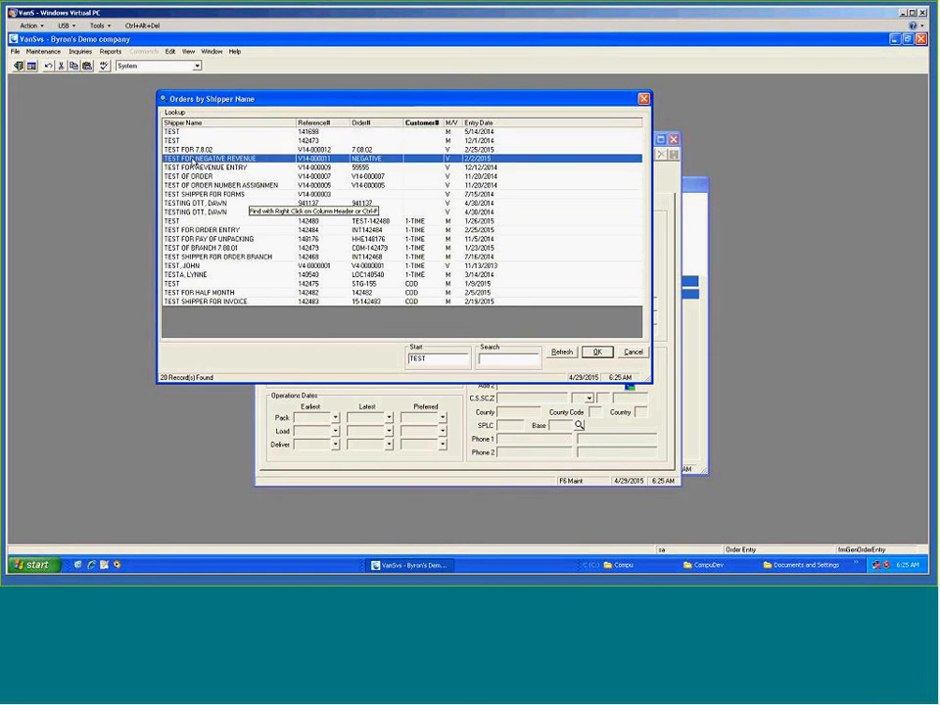
double_click(192, 159)
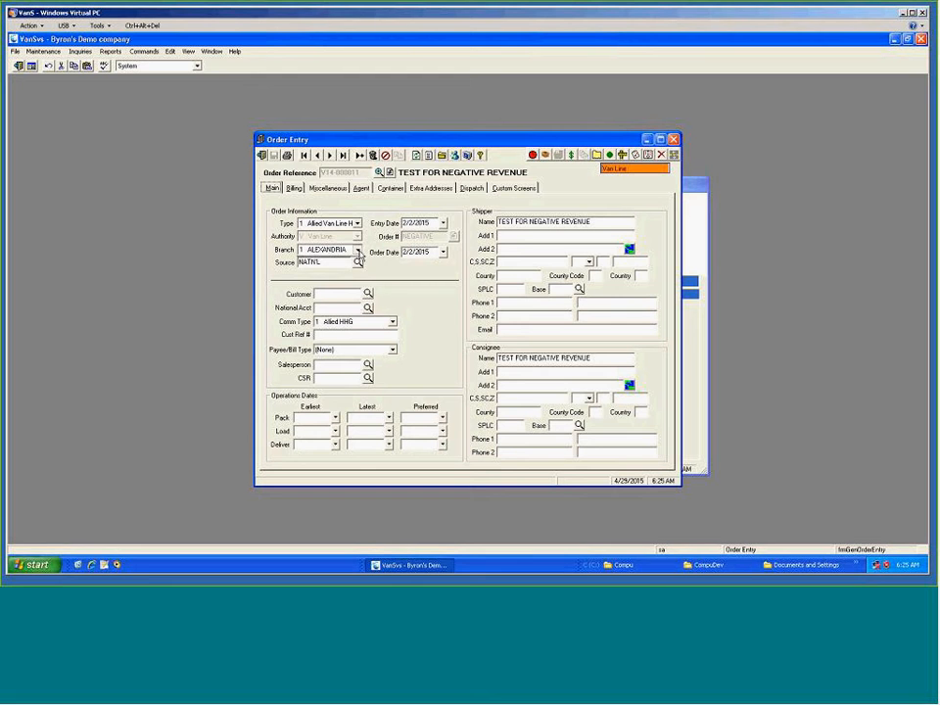
Set the order's source to OTHER using the move source lookup.
left_click(357, 250)
left_click(327, 259)
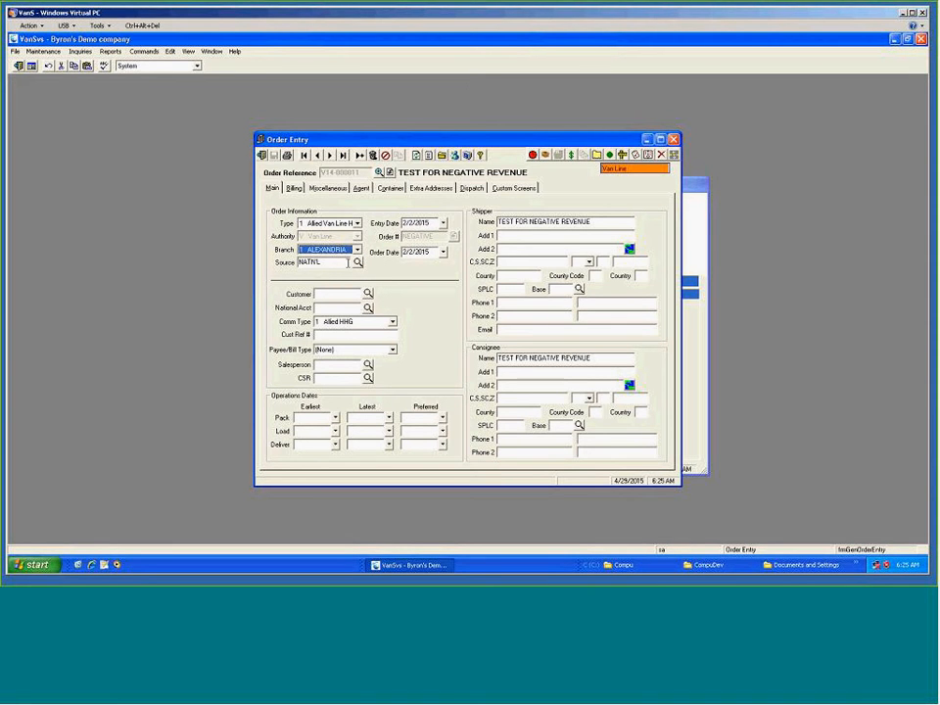
left_click(358, 262)
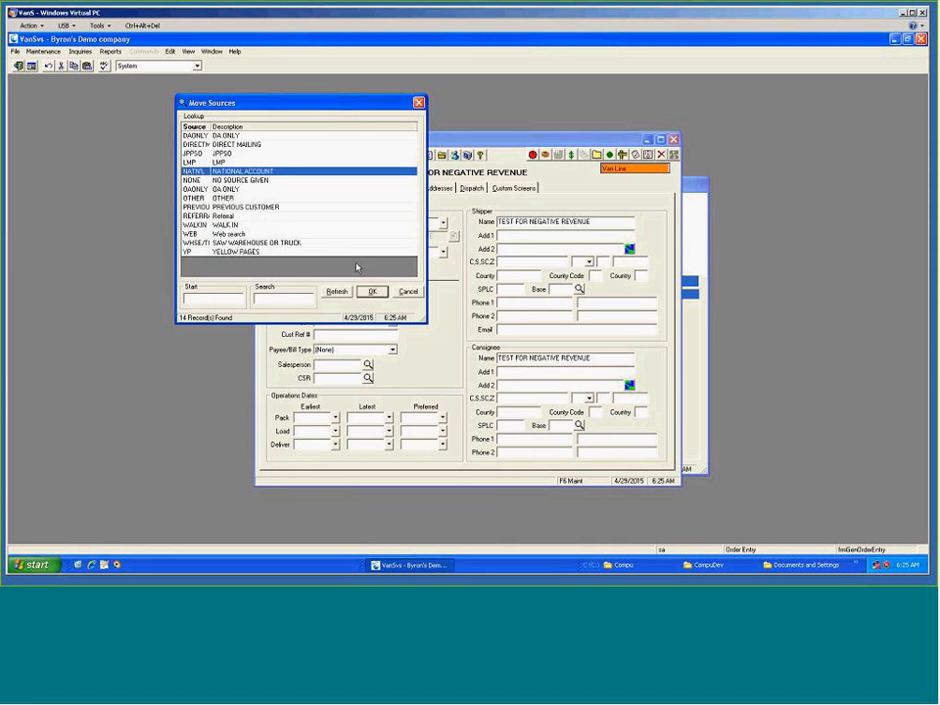
left_click(227, 198)
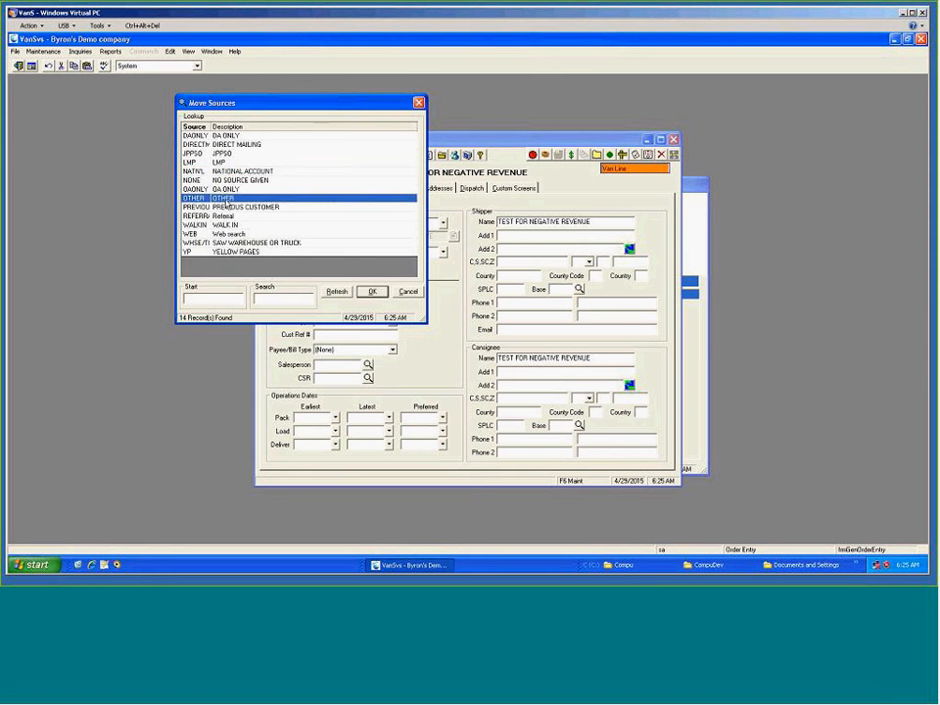
left_click(373, 291)
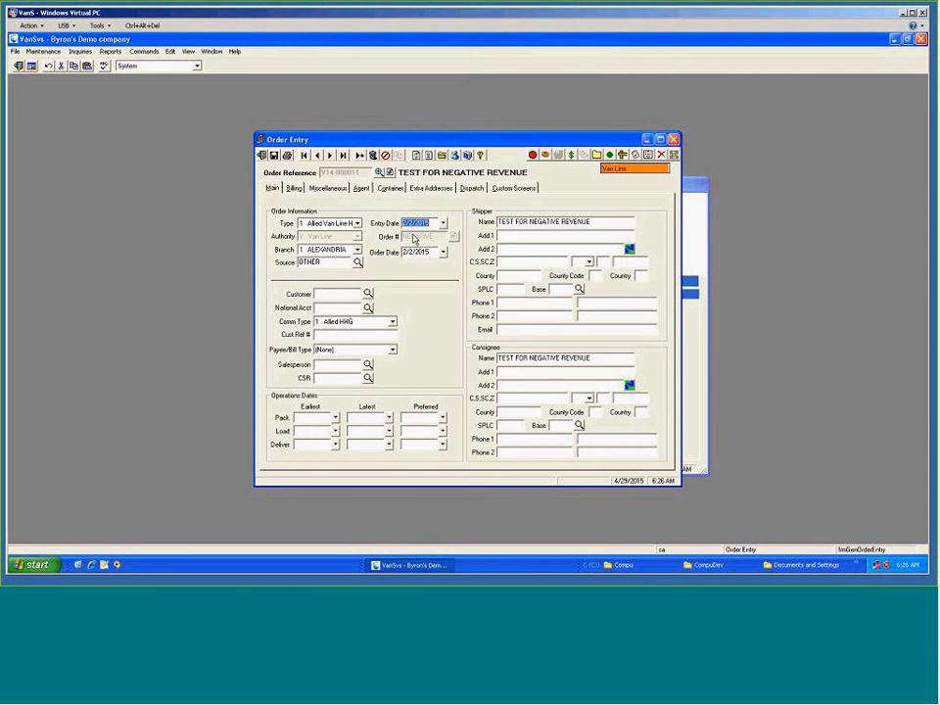
Assign customer A1120 SCHNABEL ENGINEERING to the order and pick a CSR from the CSR lookup.
left_click(367, 292)
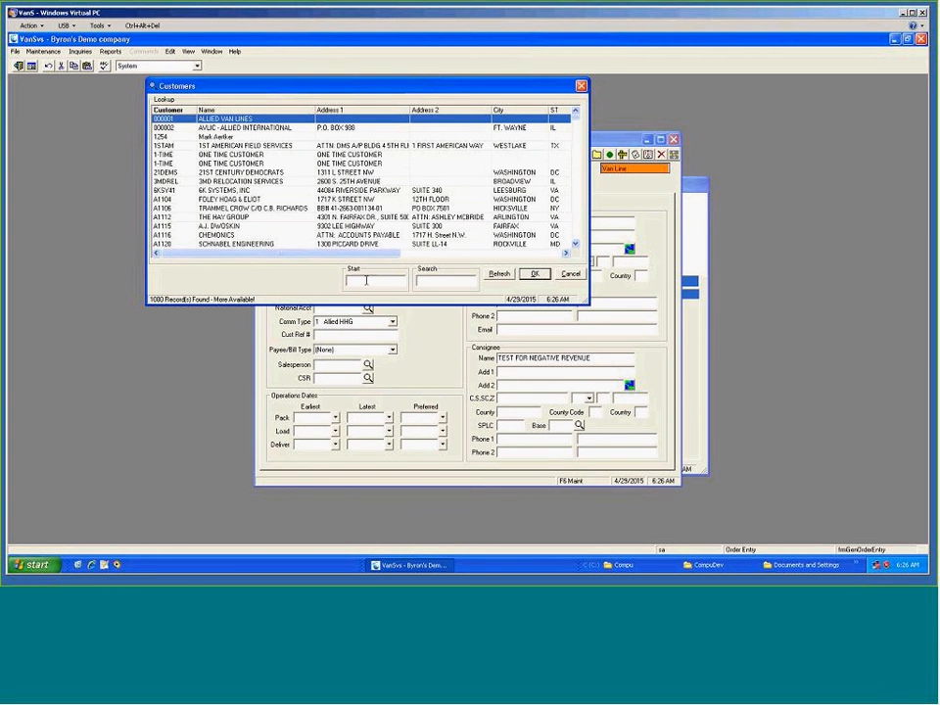
double_click(362, 245)
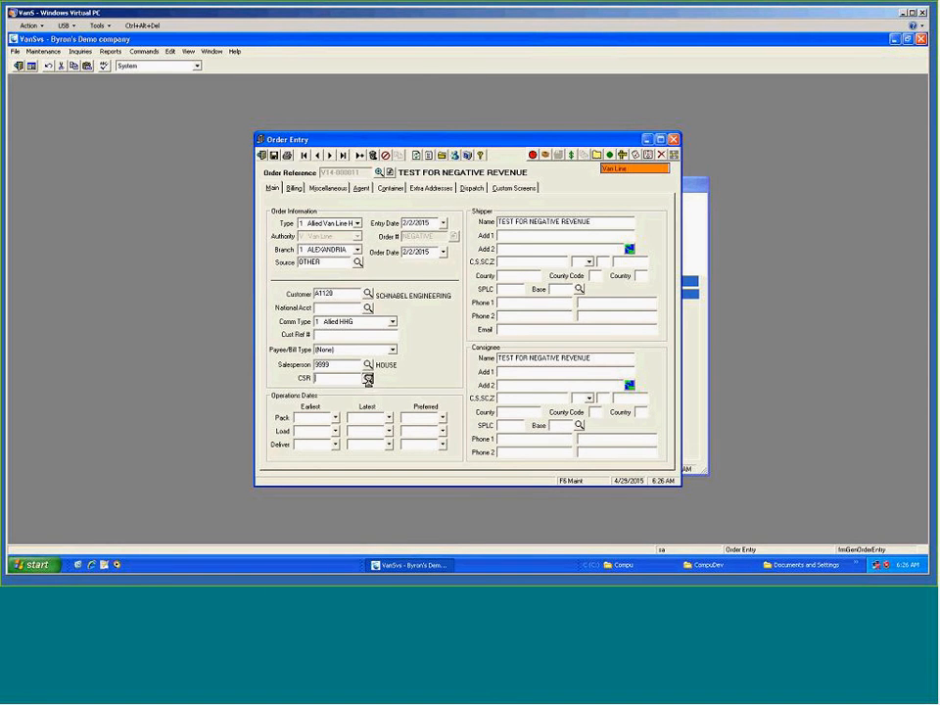
left_click(367, 378)
left_click(254, 199)
double_click(253, 199)
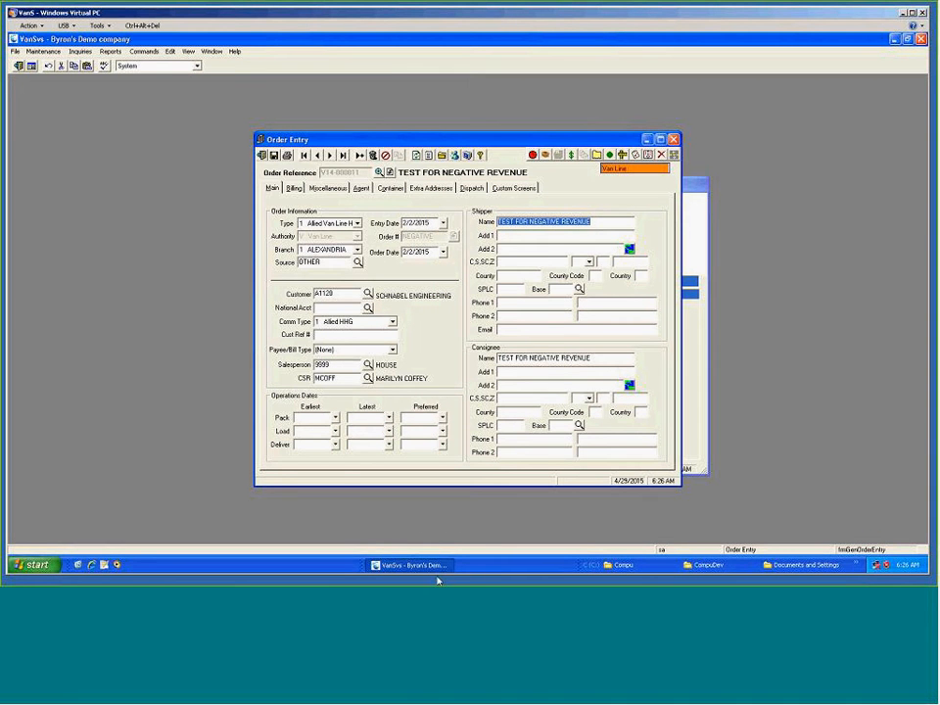
Set the earliest pack date to 4/29/2015 and the earliest load date to 4/30/2015.
left_click(335, 418)
left_click(344, 479)
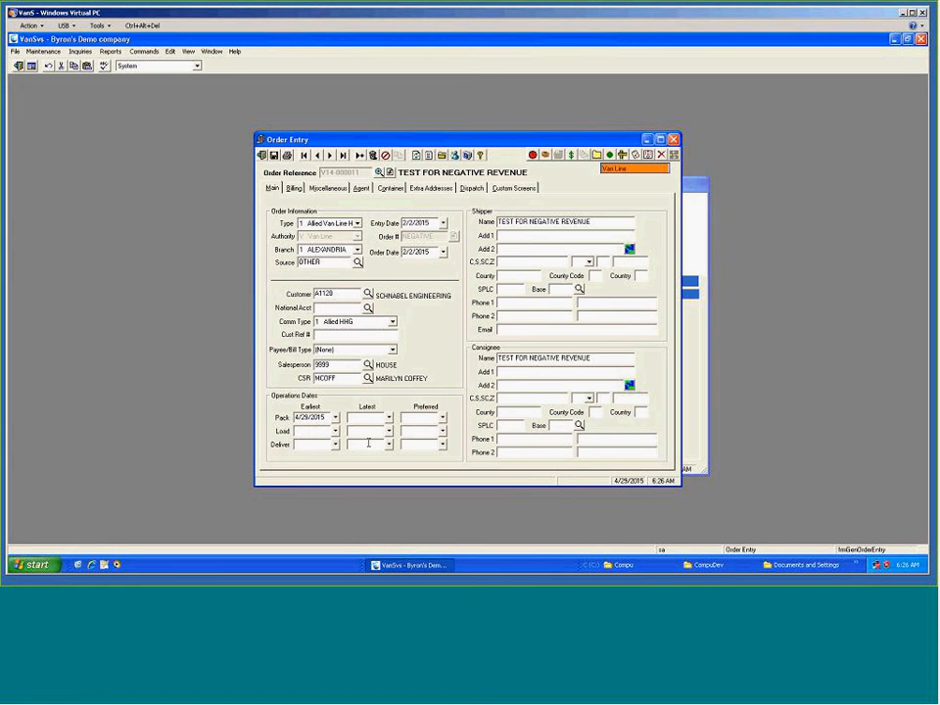
type("30")
key("Tab")
key("Tab")
Fill in the shipper's street address, city, state and ZIP code.
left_click(523, 235)
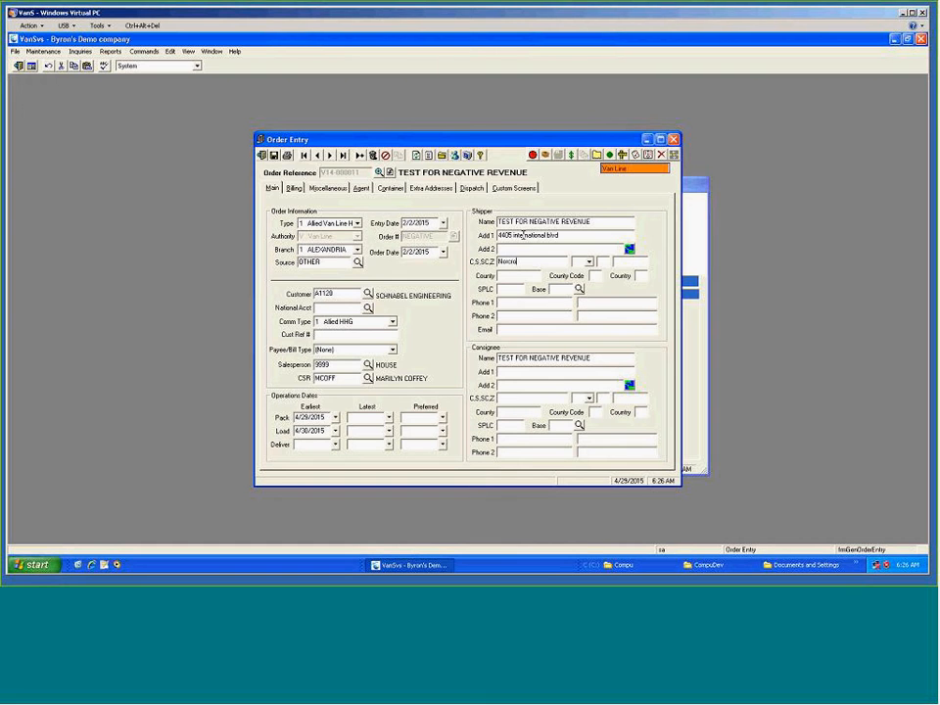
key("Tab")
type("GA")
type("300")
type("29")
Enter the consignee address as w/a, Dallas, TX and save the order.
type("w/a")
key("Tab")
key("Tab")
type("Dallas")
key("Tab")
type("TX")
left_click(276, 157)
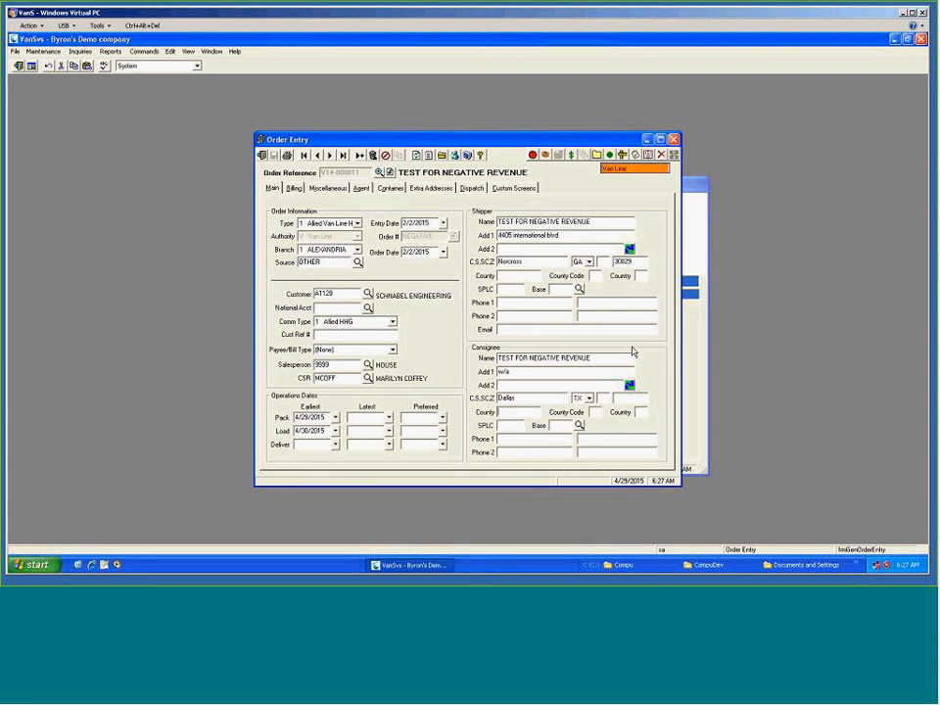
Show the shipper's address on a map, dismiss the welcome tip and close the map window.
left_click(628, 249)
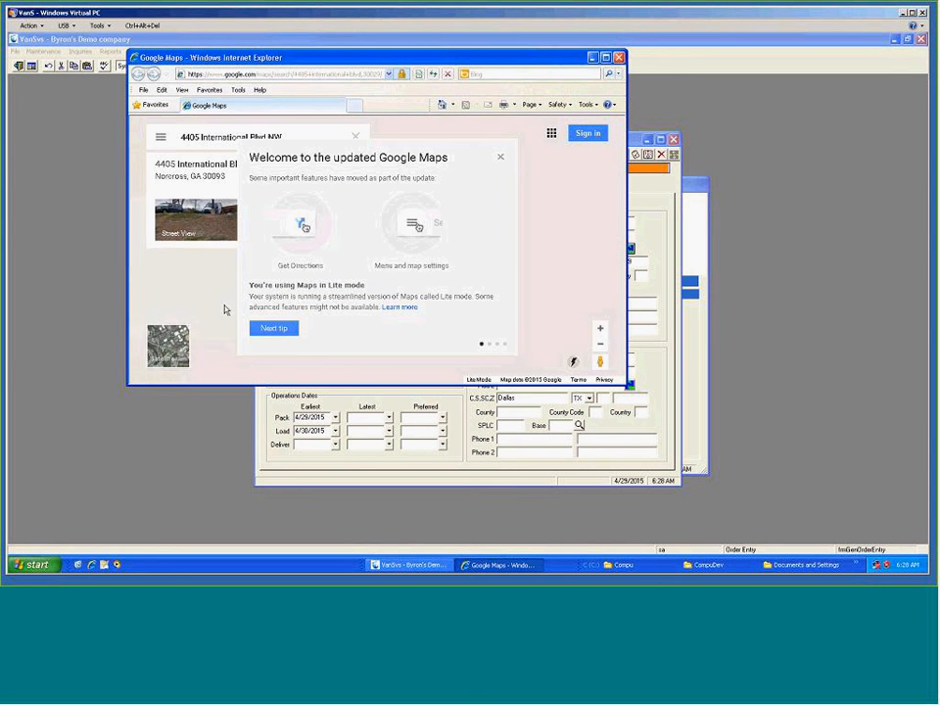
left_click(502, 159)
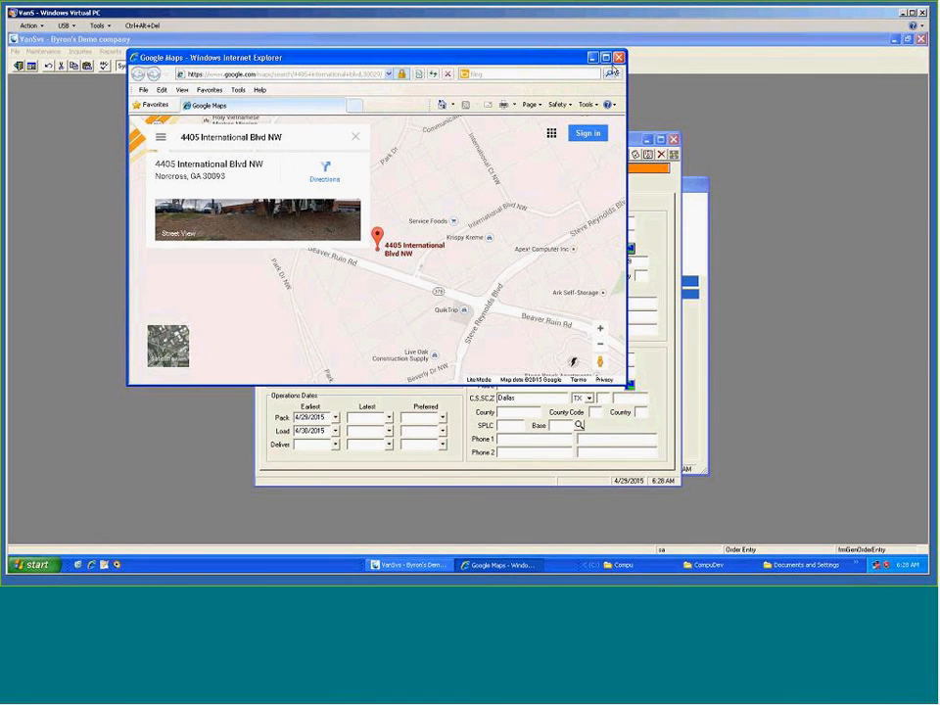
left_click(619, 57)
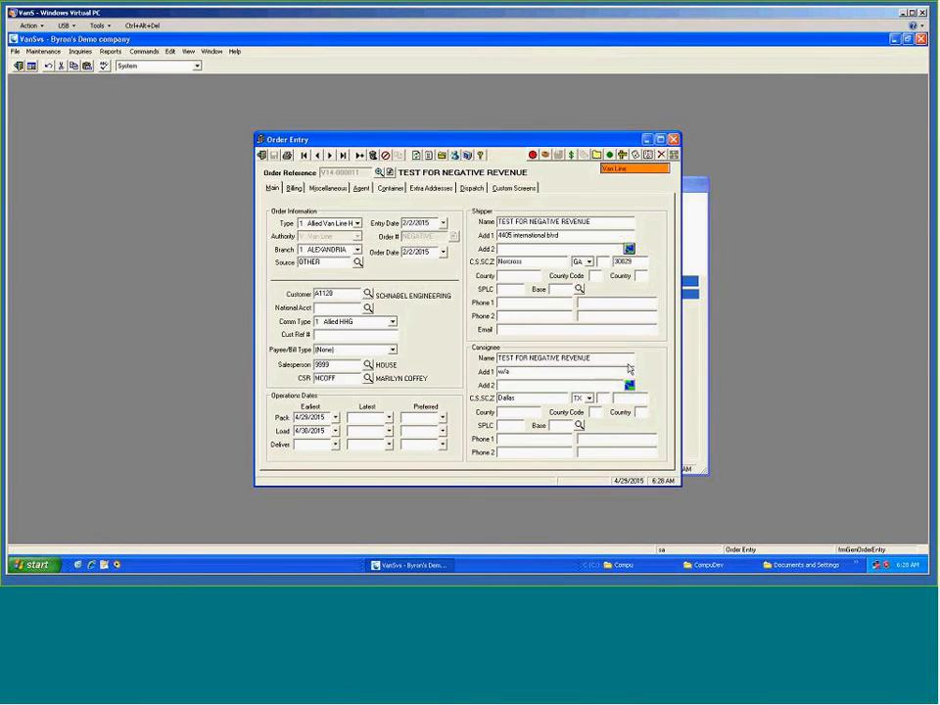
Get directions from the shipper's address to the consignee's address, enlarge the map window, then close it.
left_click(674, 156)
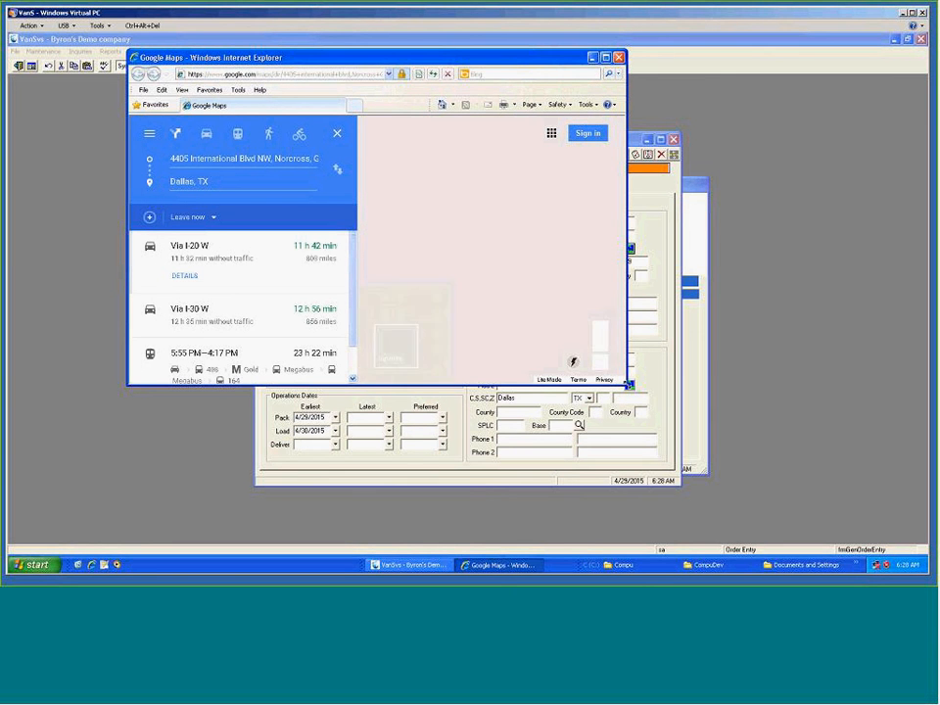
left_click_drag(628, 384, 742, 476)
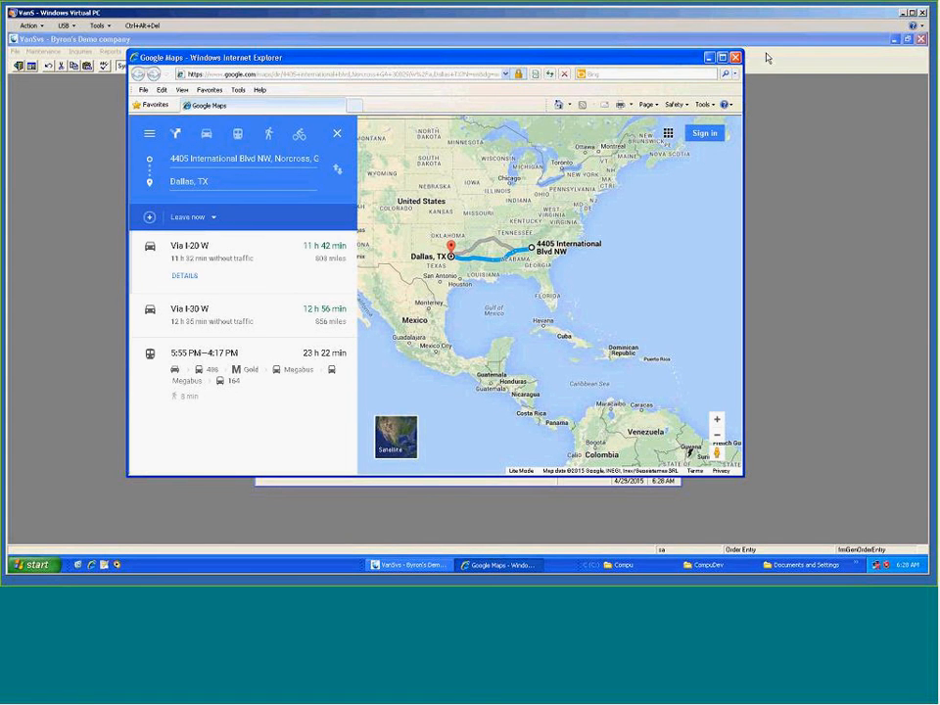
left_click(734, 60)
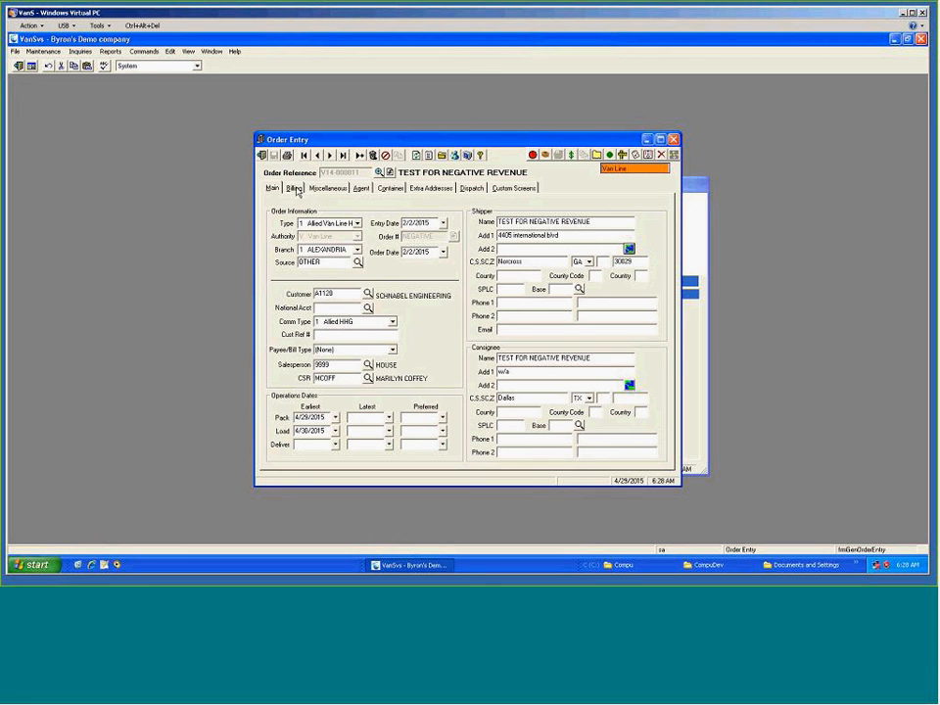
Review the Billing tab, then set the estimated total charge on the Miscellaneous tab to 2500.
left_click(293, 188)
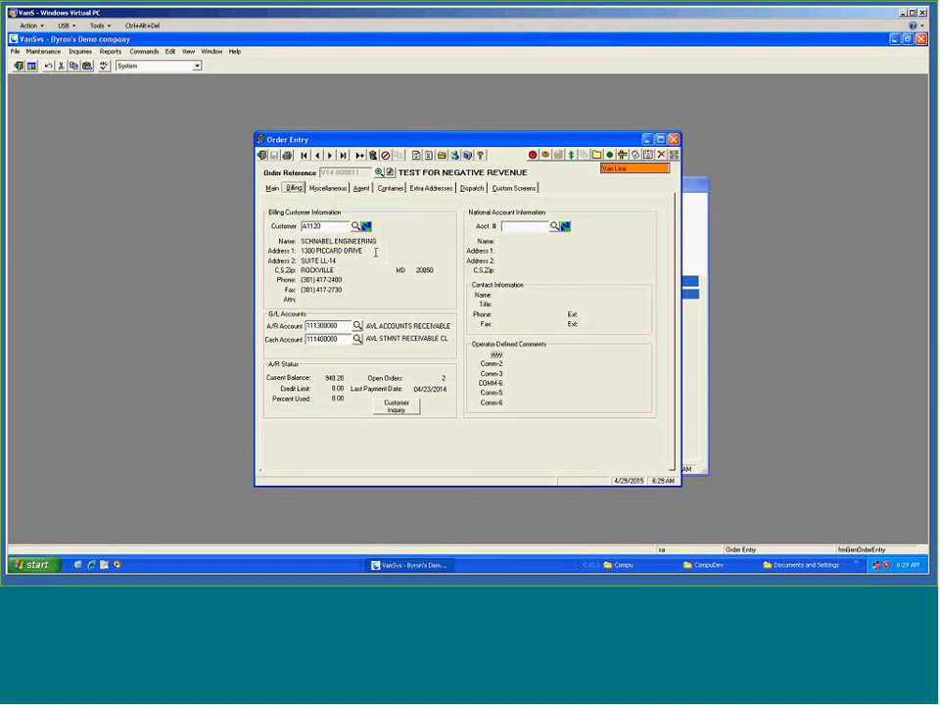
left_click(333, 189)
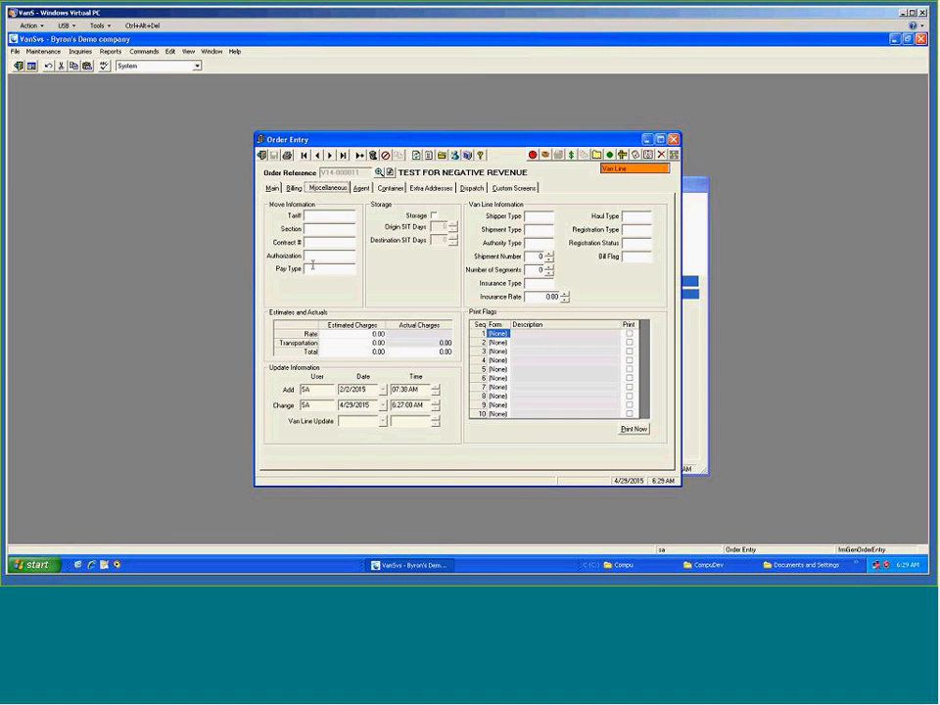
left_click(349, 342)
left_click(348, 351)
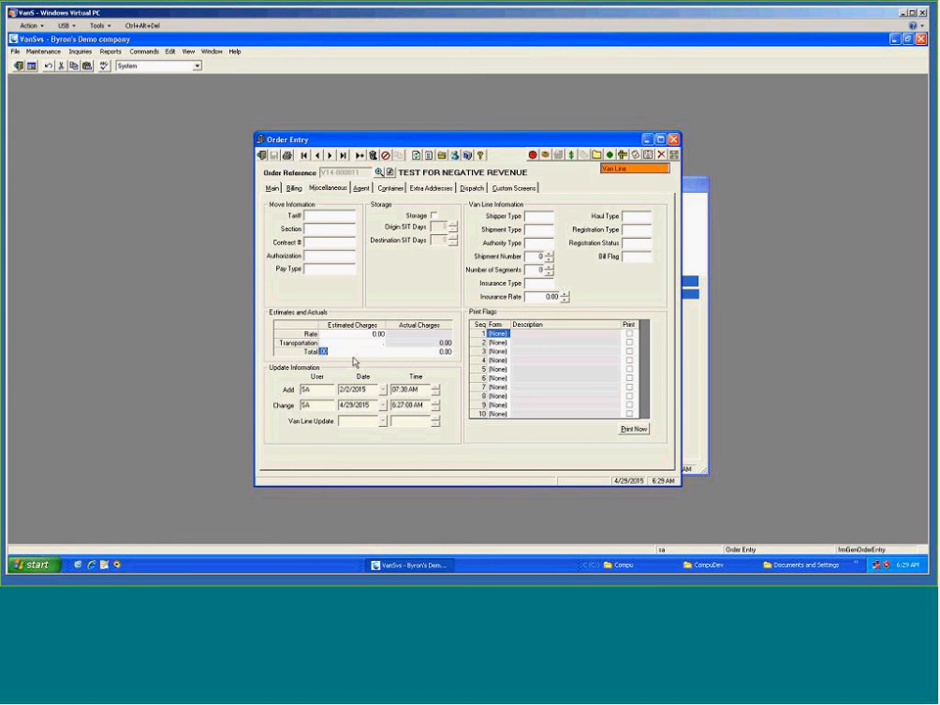
type("2500")
key("Tab")
Open the form choices for the first print flag row.
left_click(499, 334)
left_click(505, 334)
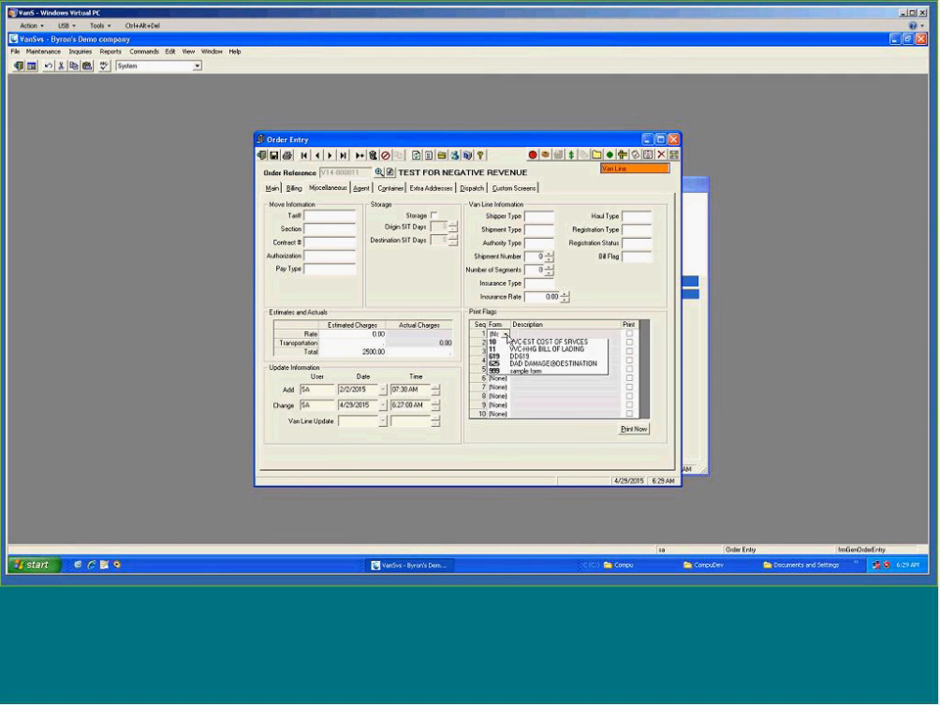